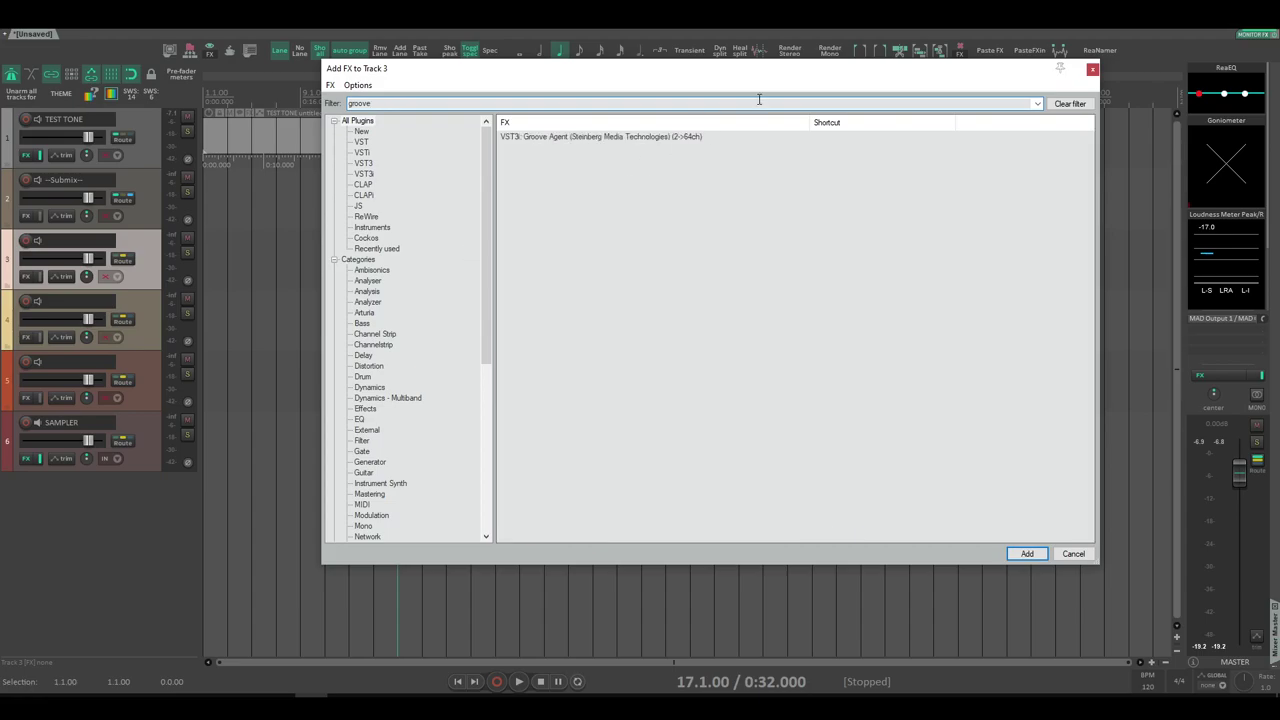
Add Groove Agent to track 3 and load the That Blue Feeling kit from the Vintage Kit collection
{"action": "left_click", "coordinate": [600, 137]}
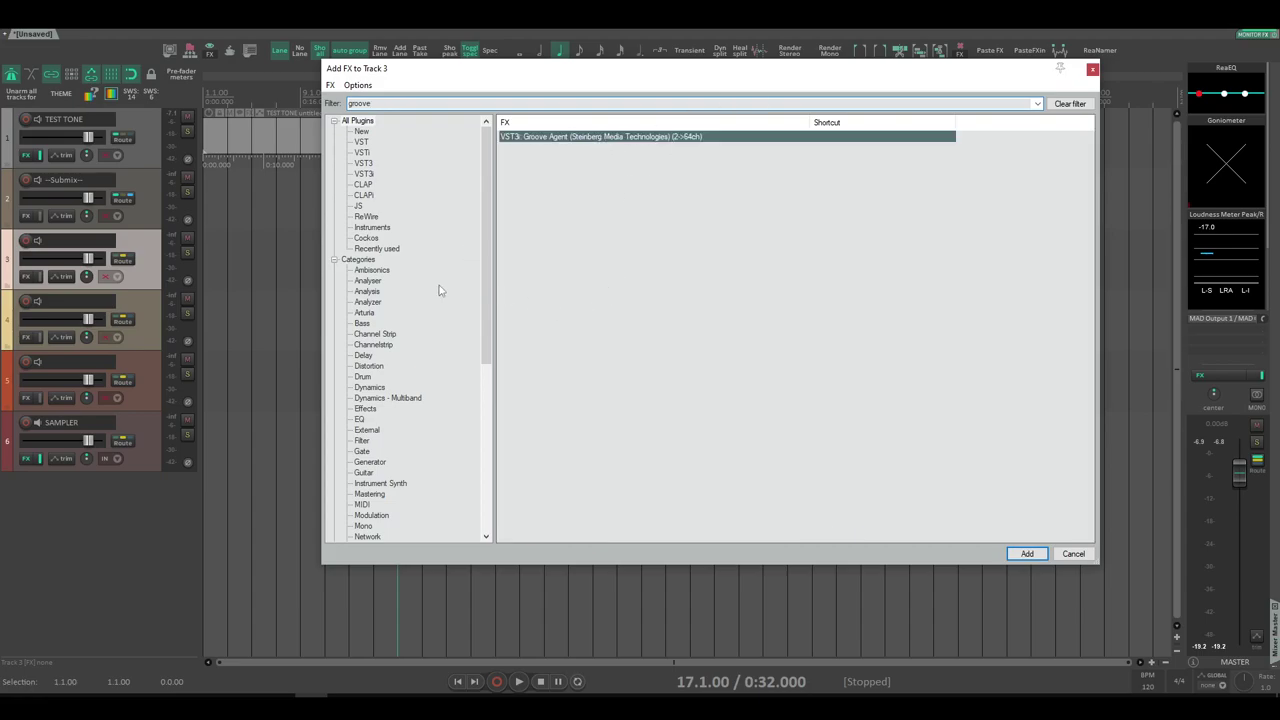
{"action": "key", "text": "Return"}
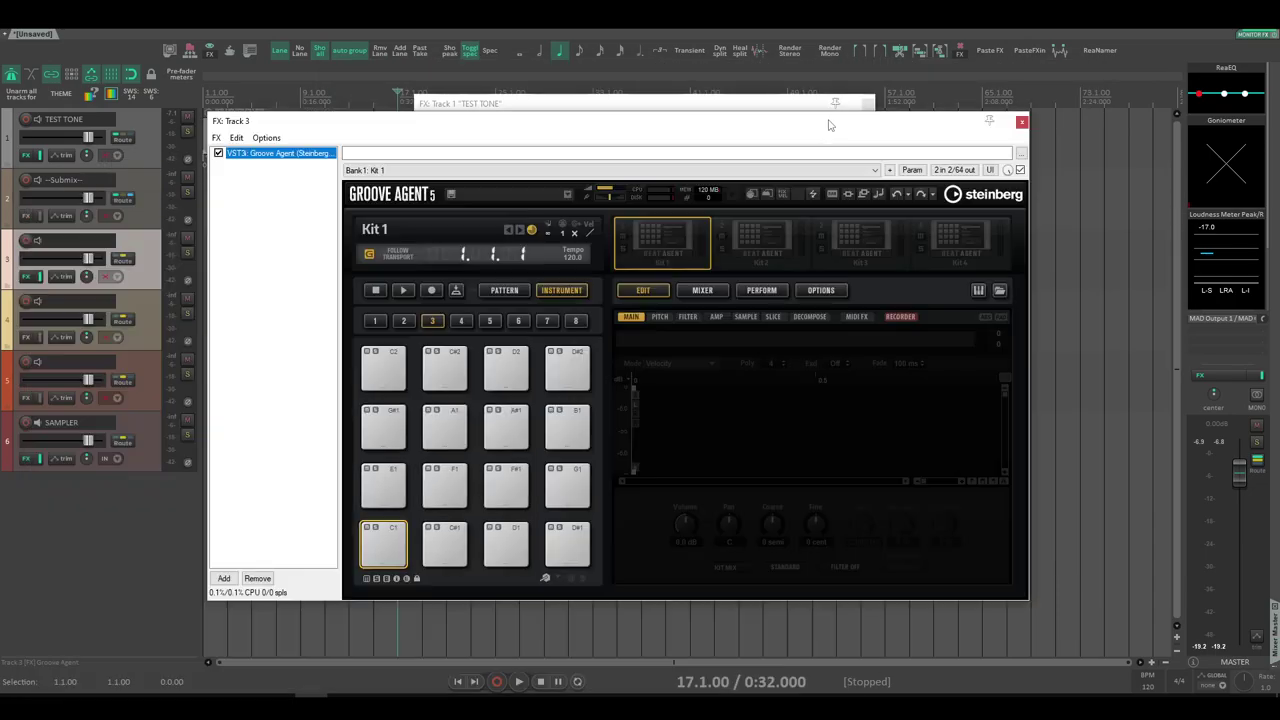
{"action": "left_click", "coordinate": [660, 258]}
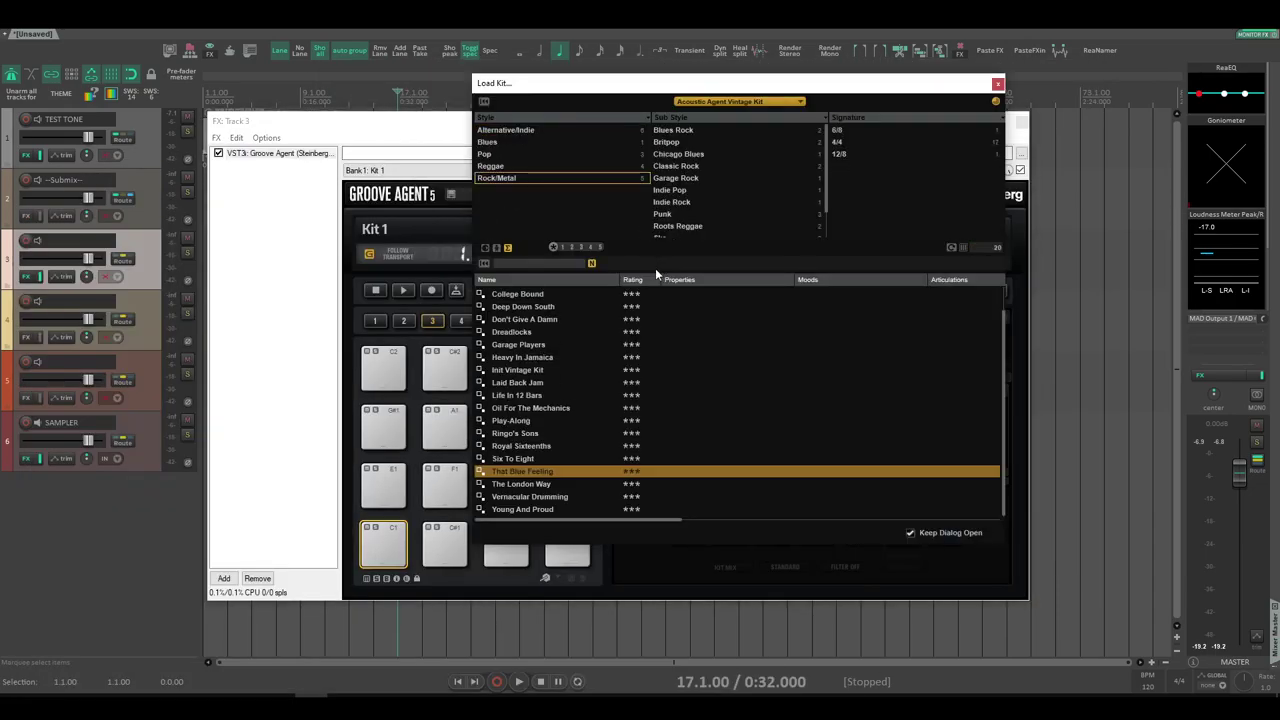
{"action": "left_click", "coordinate": [703, 102]}
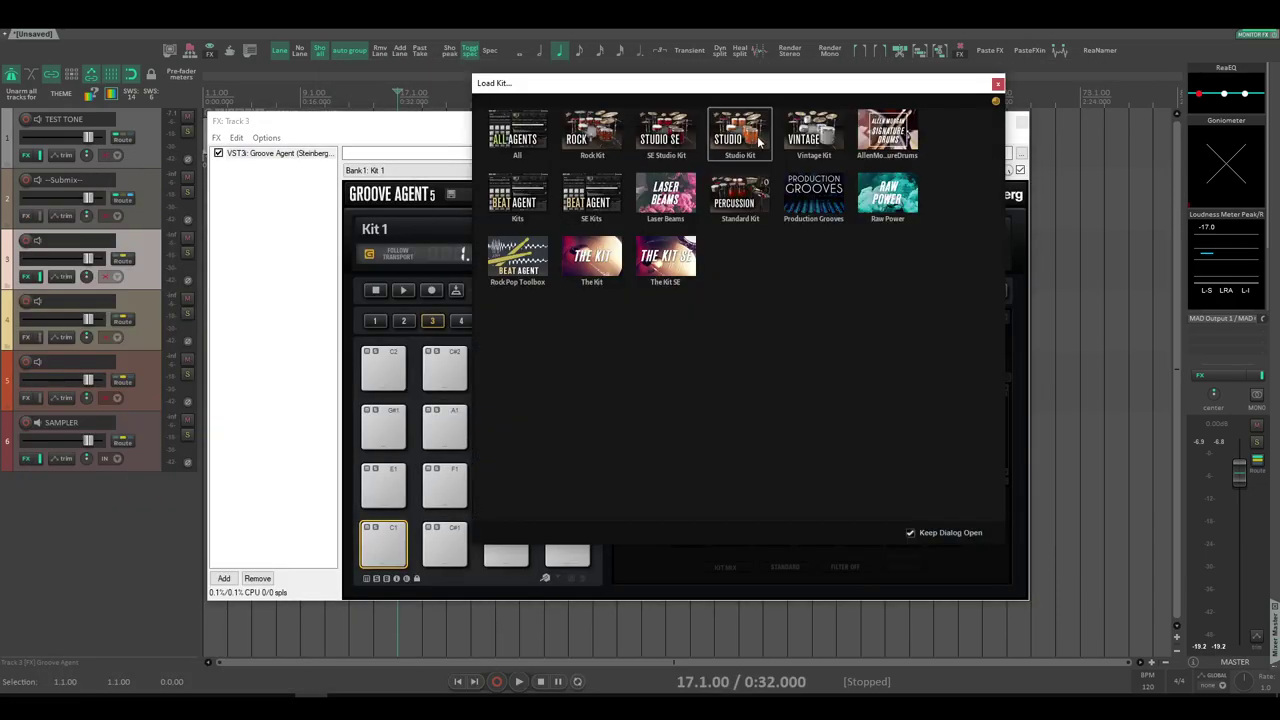
{"action": "left_click", "coordinate": [815, 135]}
{"action": "double_click", "coordinate": [510, 473]}
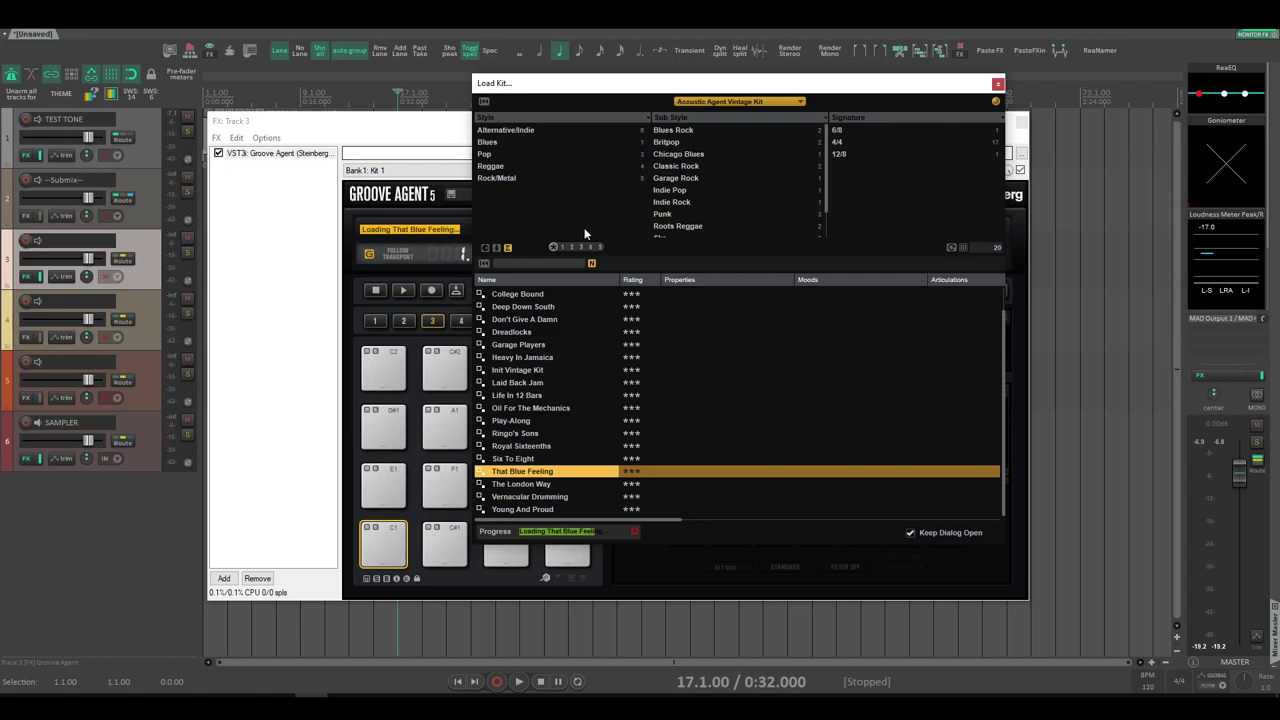
{"action": "left_click", "coordinate": [997, 84]}
Show Groove Agent's pattern pads and place the Half Time 4 pattern on track 3 at the project start
{"action": "left_click_drag", "start_coordinate": [664, 120], "coordinate": [906, 96]}
{"action": "left_click", "coordinate": [748, 322]}
{"action": "left_click", "coordinate": [746, 264]}
{"action": "left_click_drag", "start_coordinate": [748, 458], "coordinate": [243, 278]}
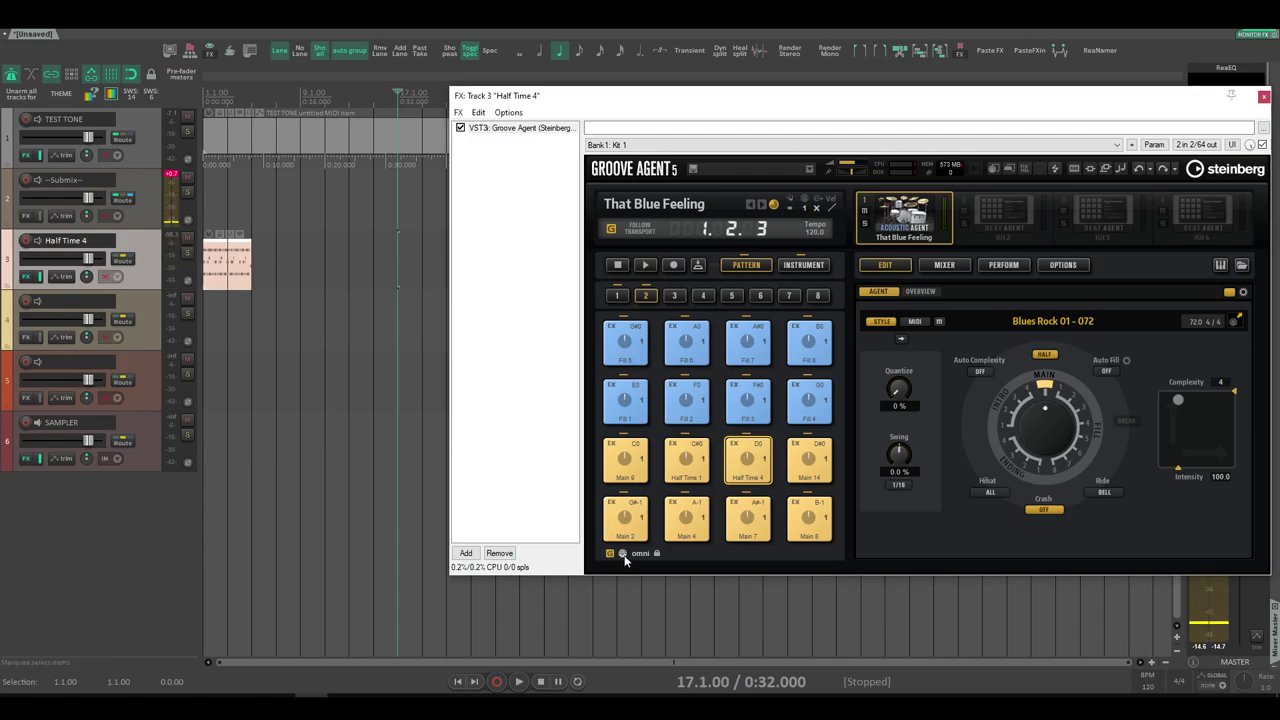
Play the project from the start and loop the Half Time 4 item from 1.1.00 to 5.1.00
{"action": "scroll", "coordinate": [230, 317], "scroll_direction": "up", "scroll_amount": 3}
{"action": "key", "text": "space"}
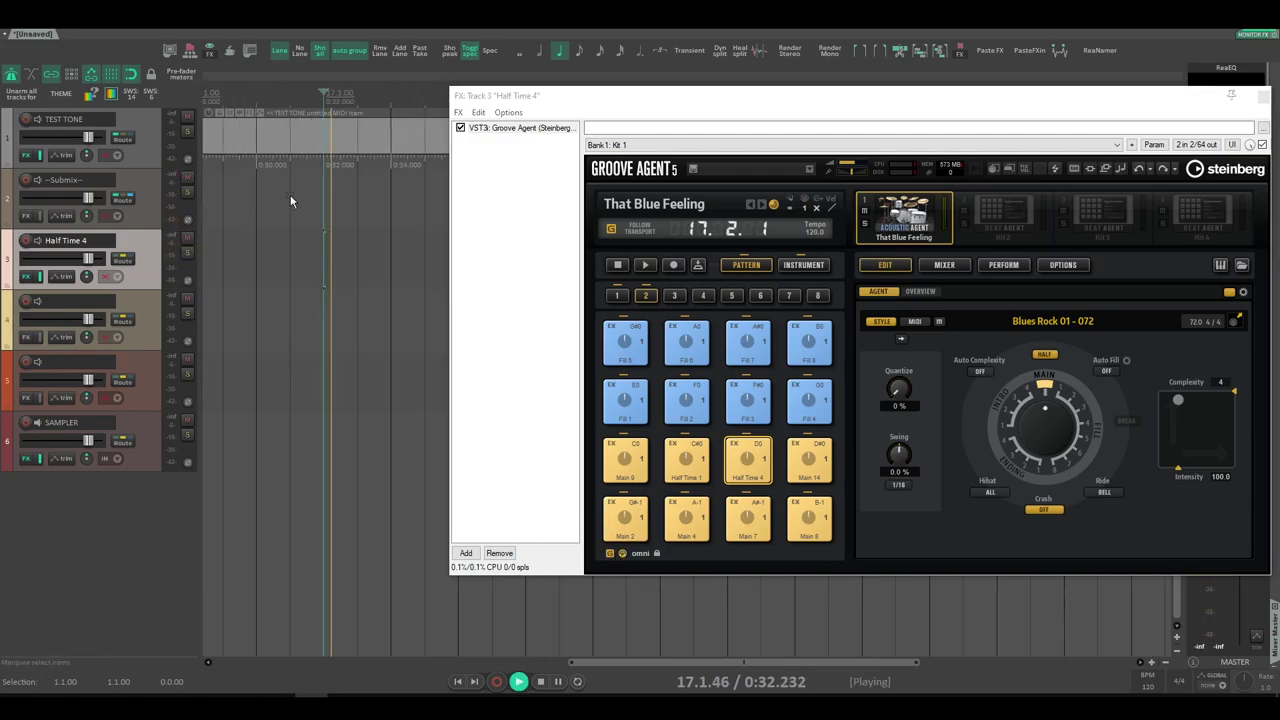
{"action": "left_click", "coordinate": [457, 681]}
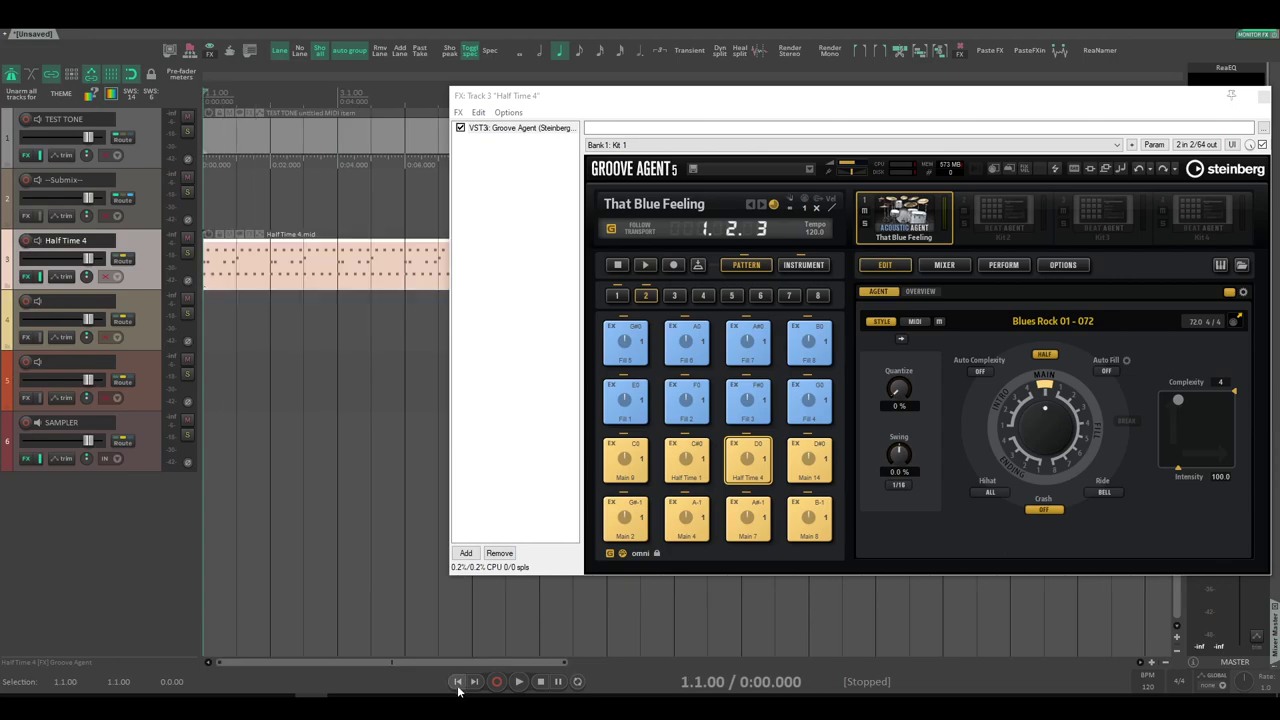
{"action": "key", "text": "space"}
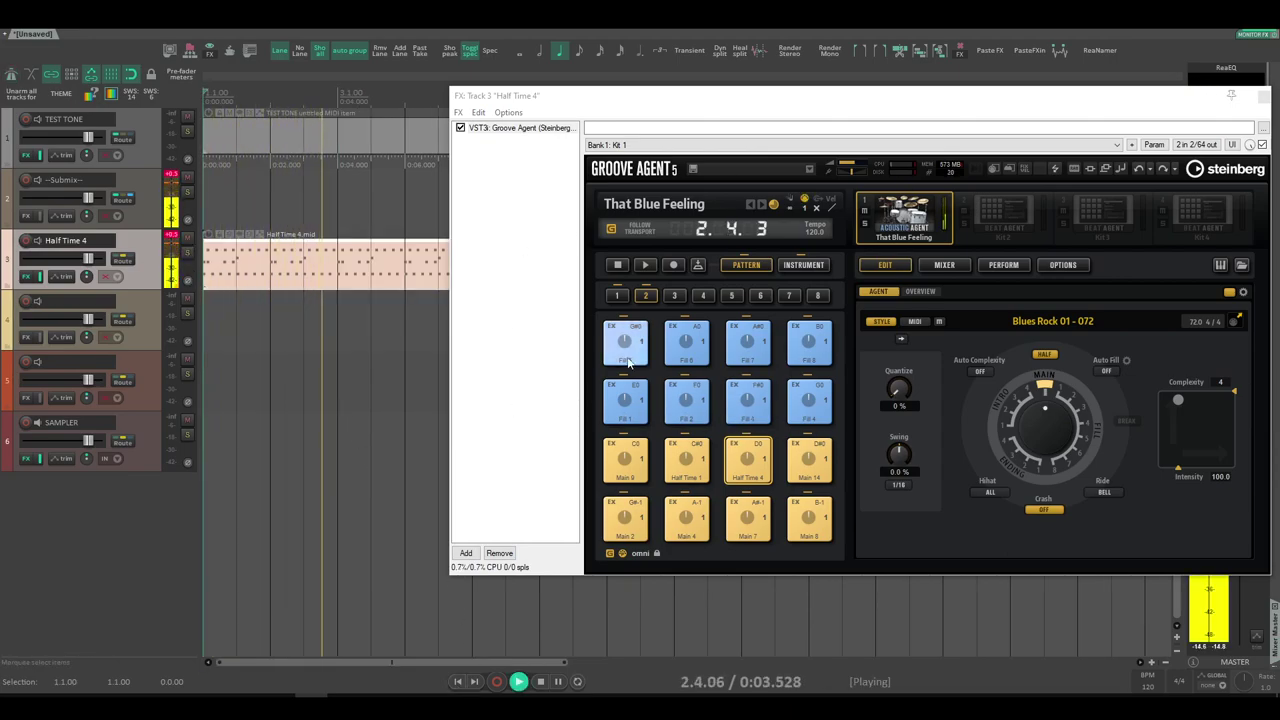
{"action": "left_click_drag", "start_coordinate": [631, 98], "coordinate": [844, 100]}
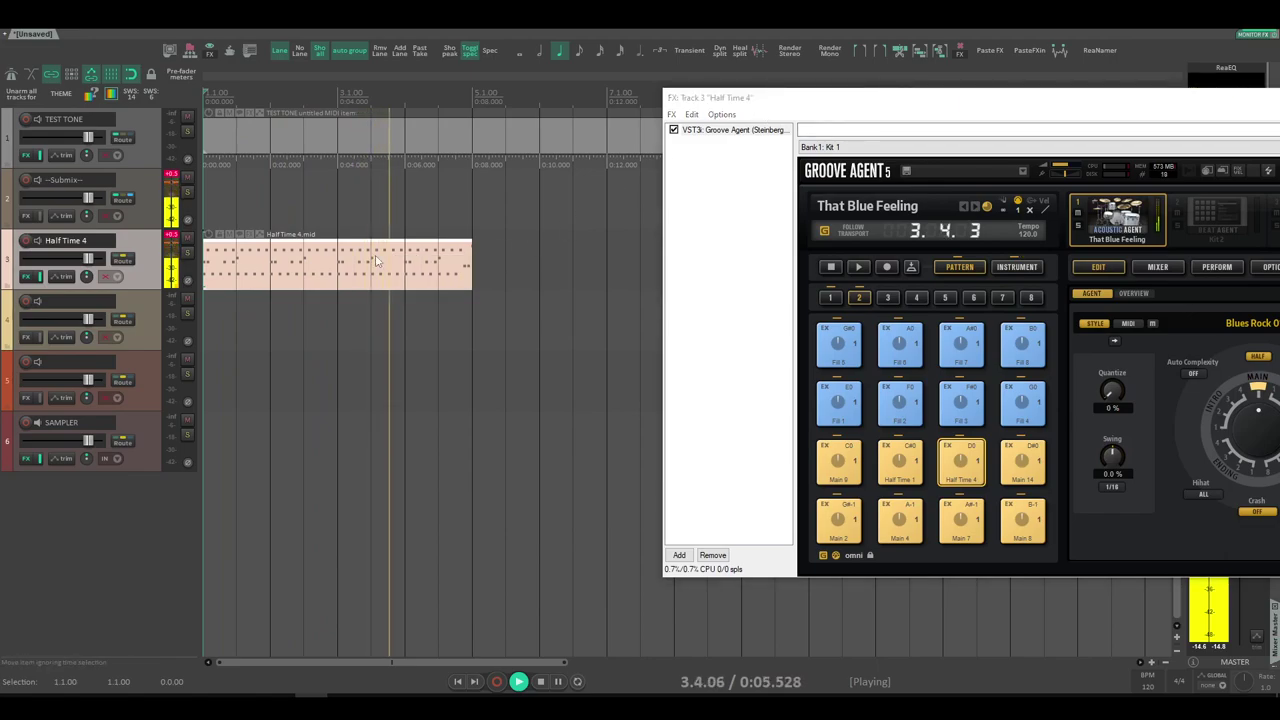
{"action": "key", "text": "r"}
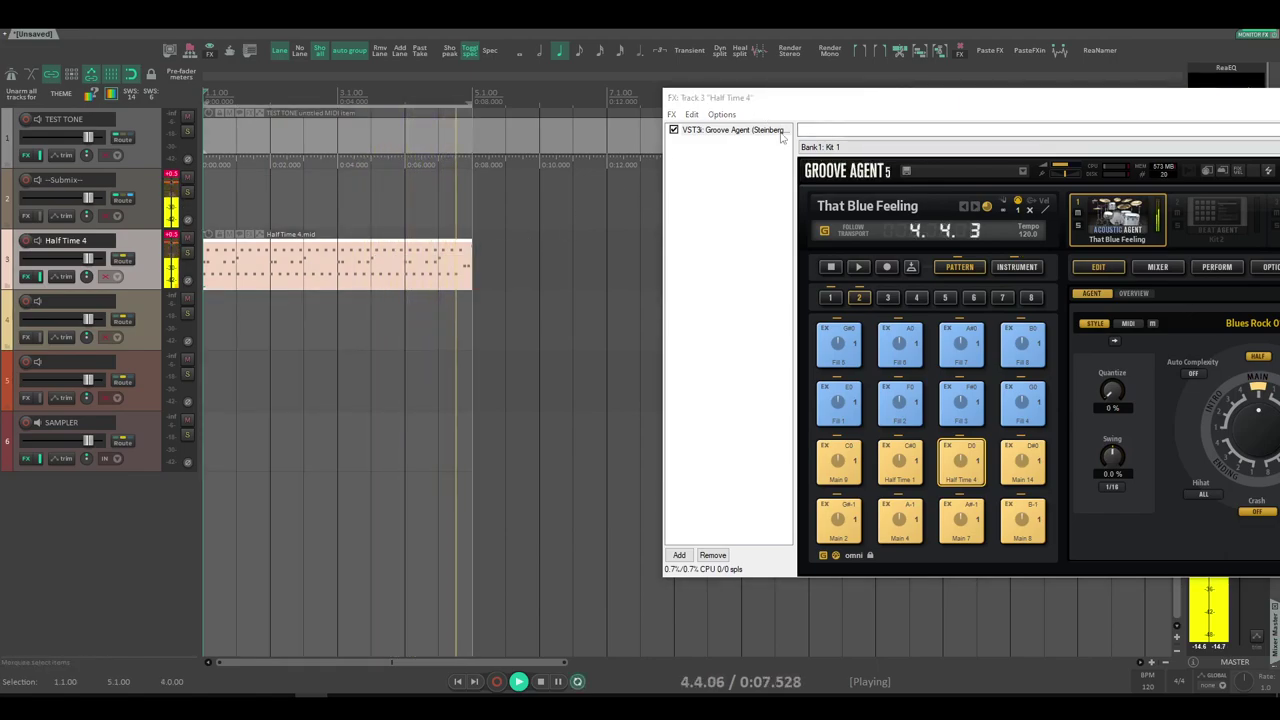
Lower Groove Agent's master volume to about -7.4 dB, close the track's effects window and stop playback
{"action": "left_click_drag", "start_coordinate": [1067, 167], "coordinate": [1062, 170]}
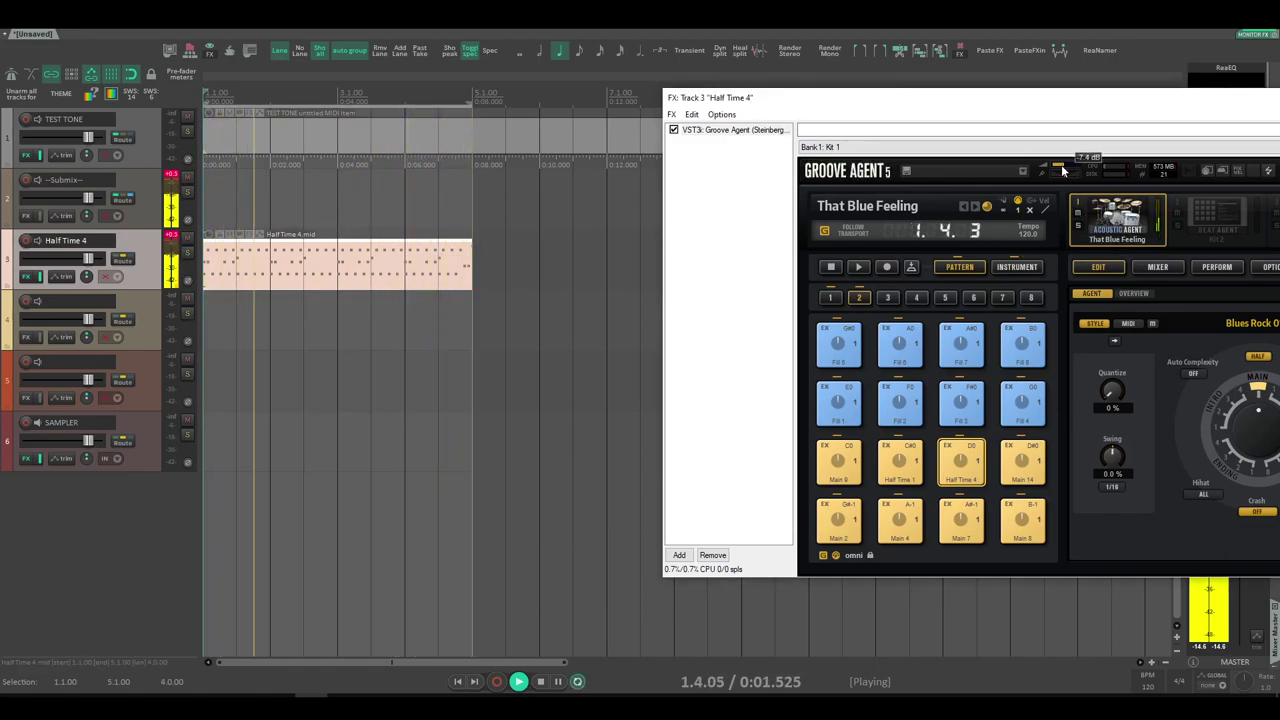
{"action": "left_click_drag", "start_coordinate": [1154, 98], "coordinate": [816, 80]}
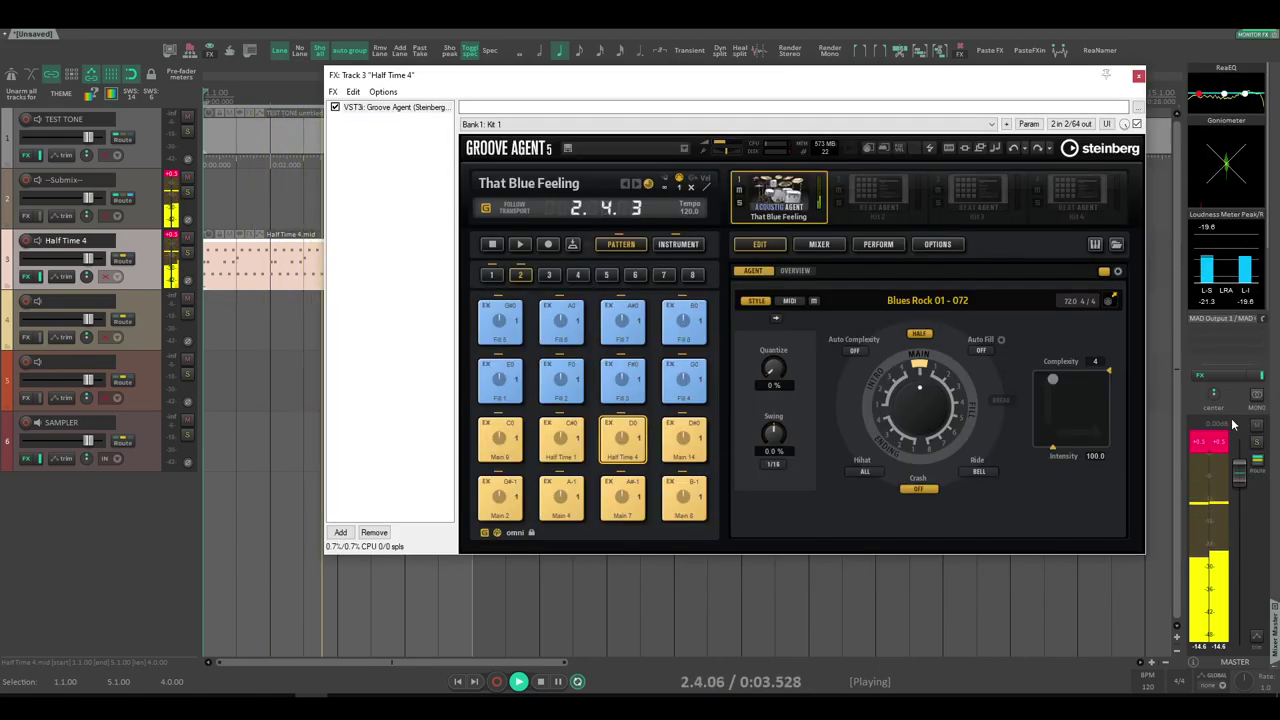
{"action": "left_click", "coordinate": [1137, 77]}
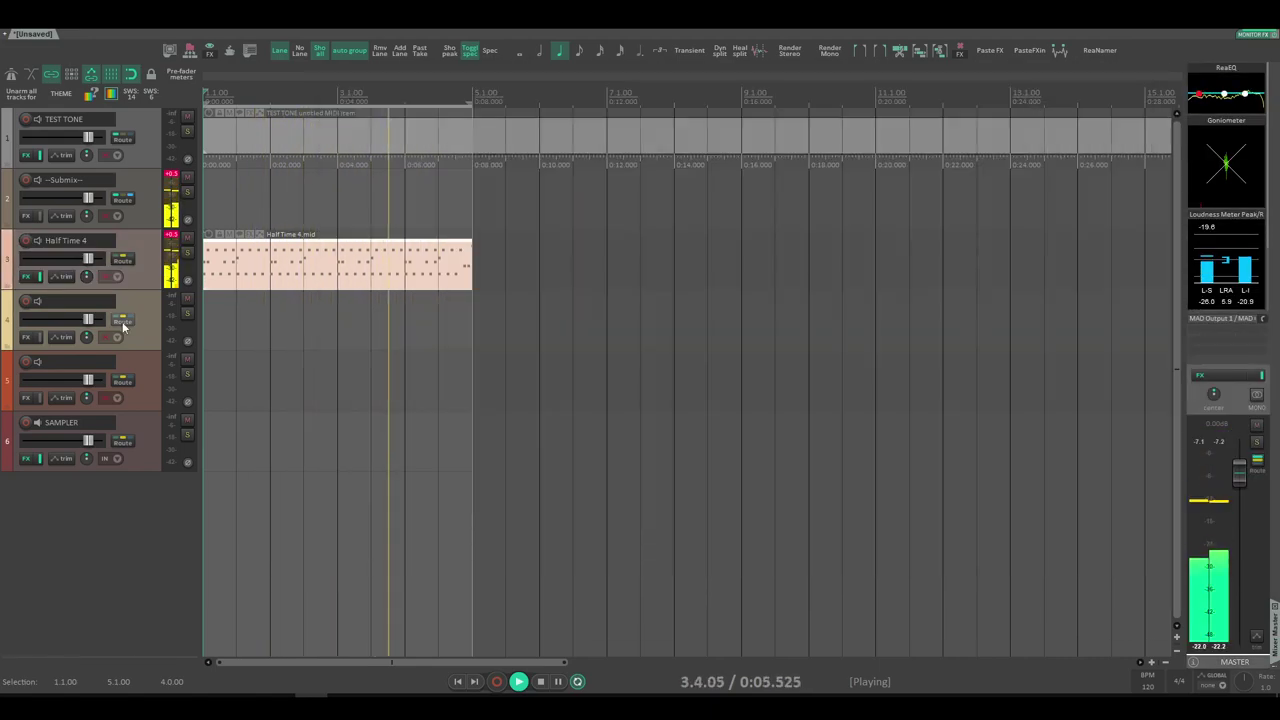
{"action": "key", "text": "space"}
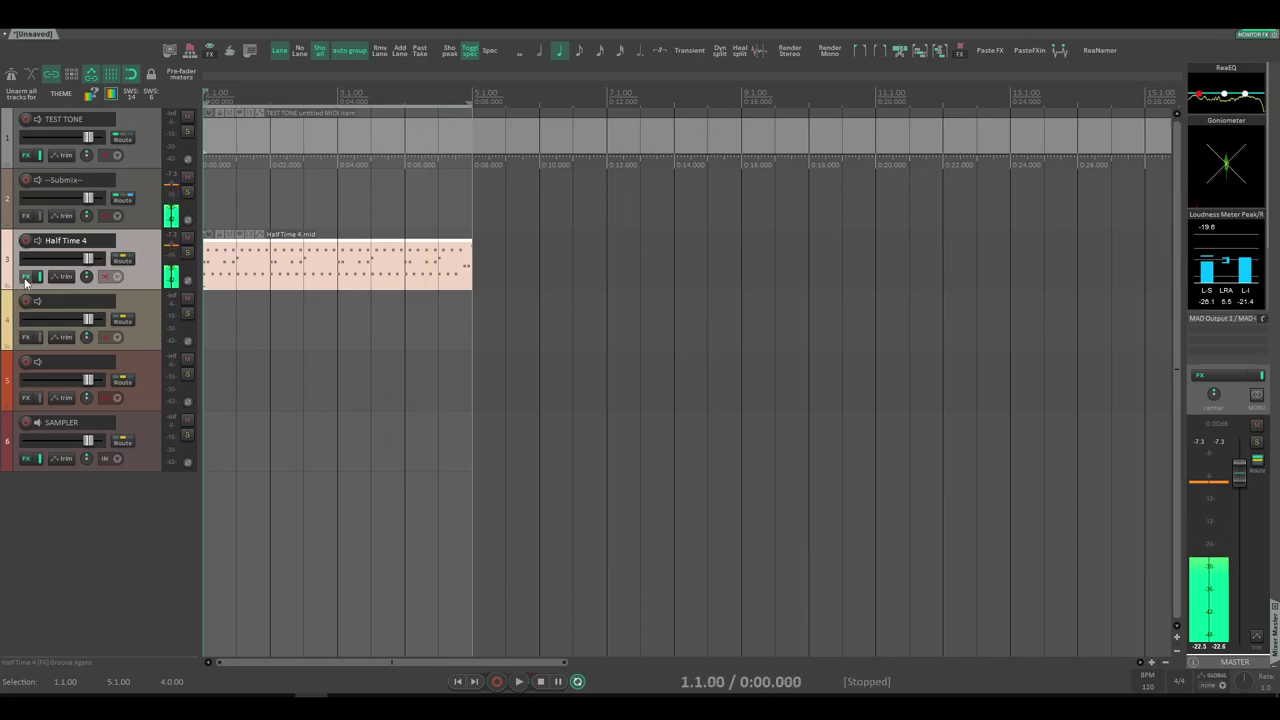
Add the Sonicrusher plug-in after Groove Agent on track 3 and move its window clear of the drum item
{"action": "left_click", "coordinate": [29, 277]}
{"action": "left_click", "coordinate": [341, 533]}
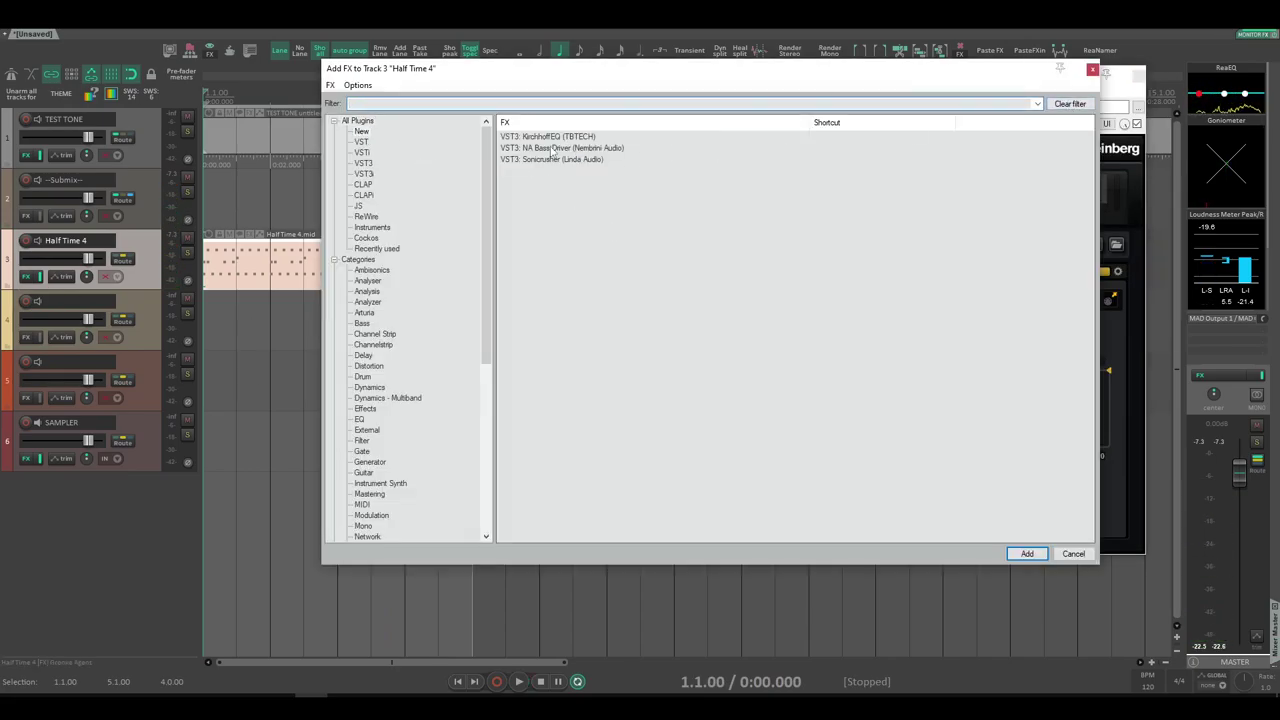
{"action": "double_click", "coordinate": [552, 160]}
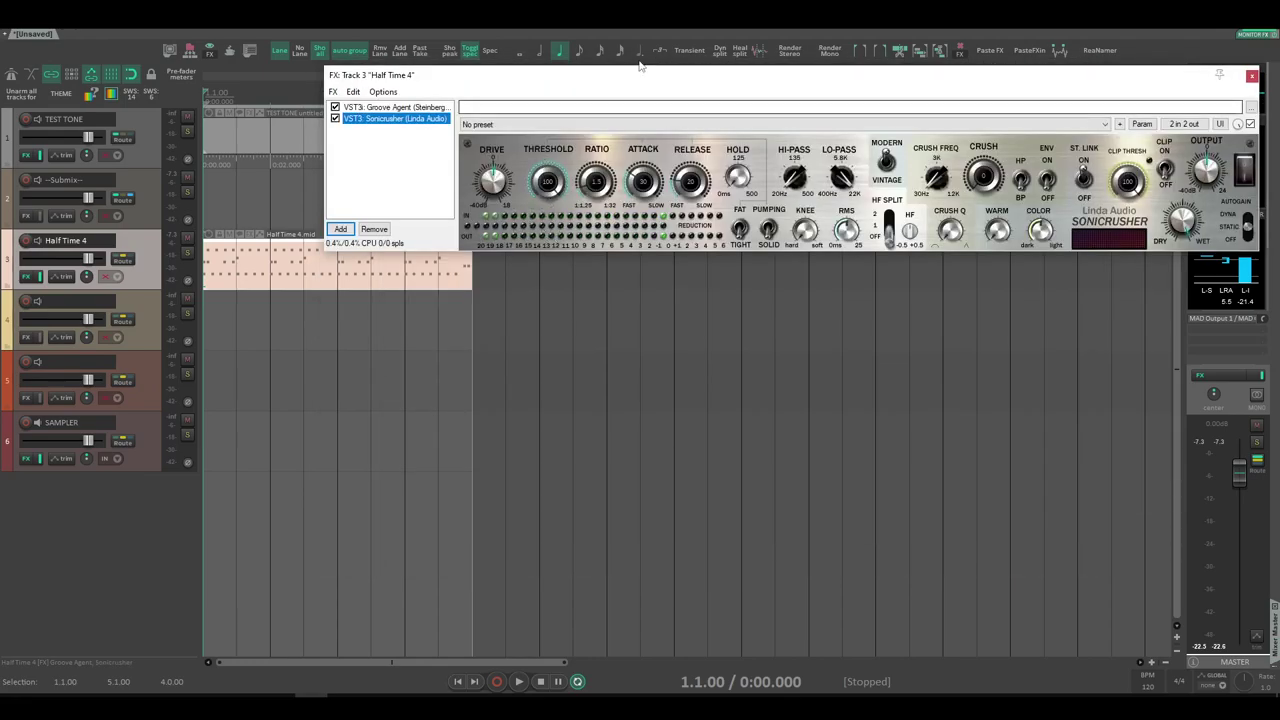
{"action": "left_click_drag", "start_coordinate": [527, 343], "coordinate": [563, 310]}
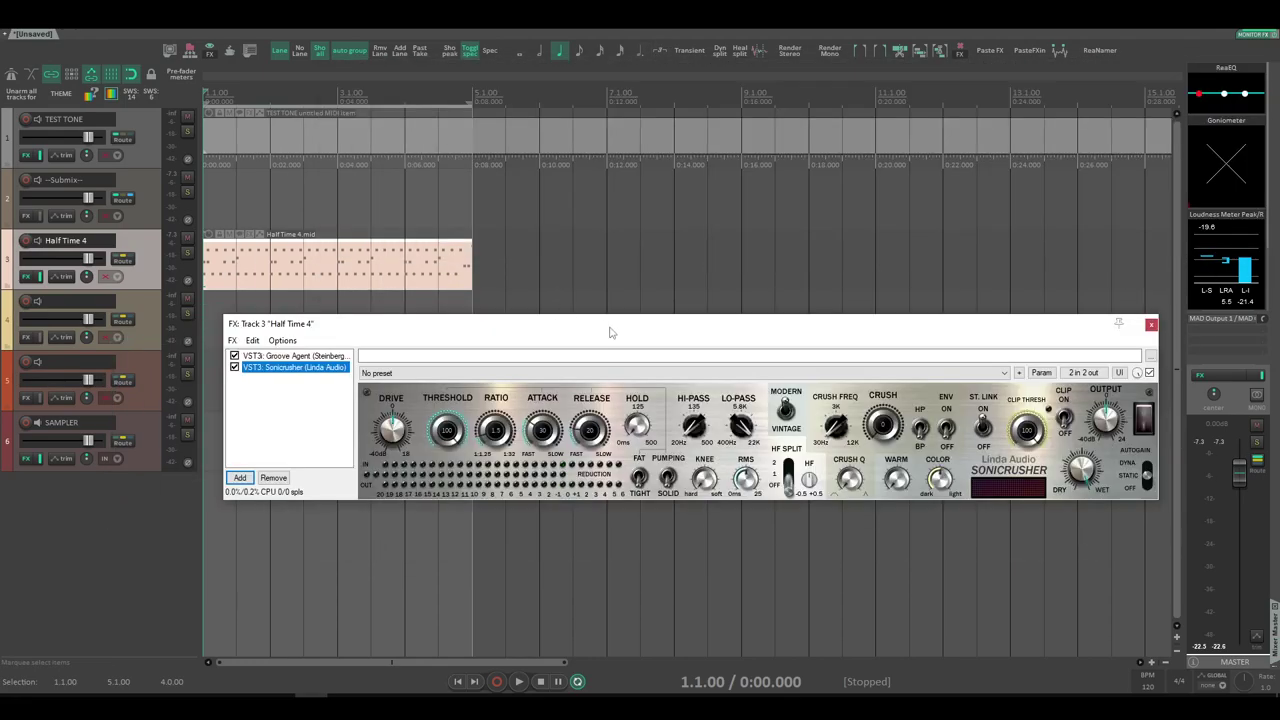
Play the drum loop and compare the sound with Sonicrusher bypassed and enabled
{"action": "key", "text": "space"}
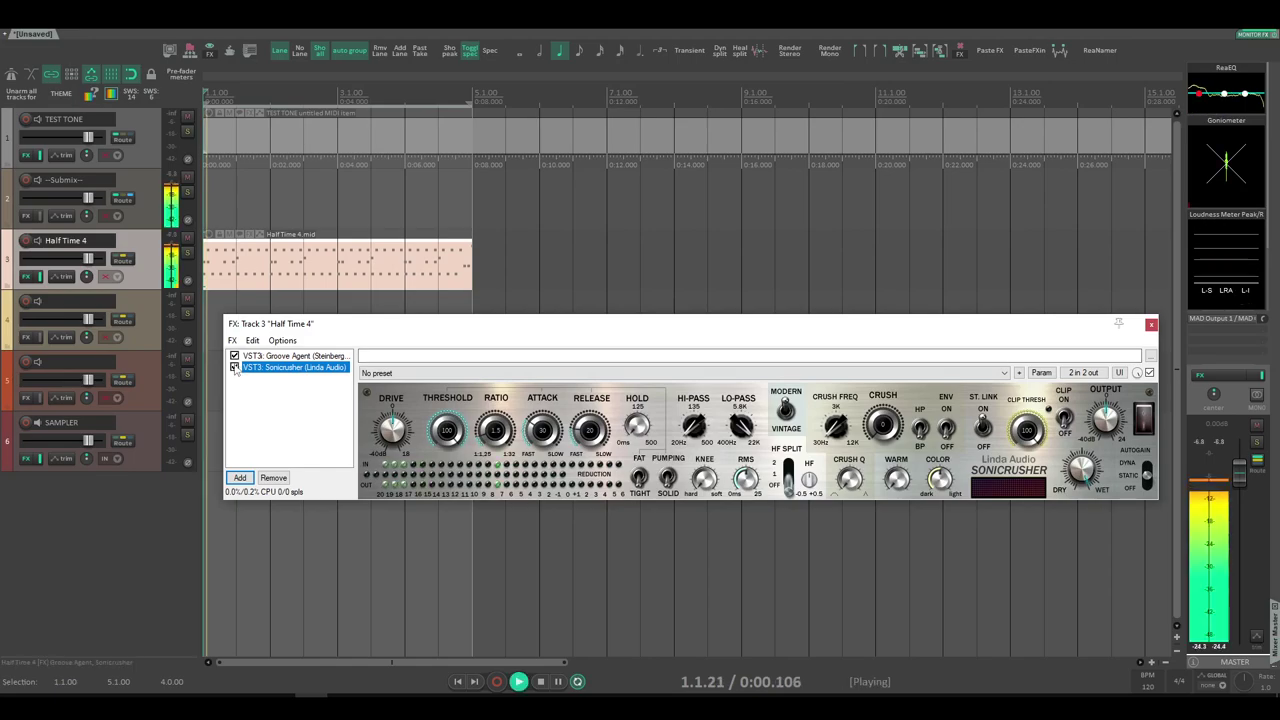
{"action": "left_click", "coordinate": [234, 368]}
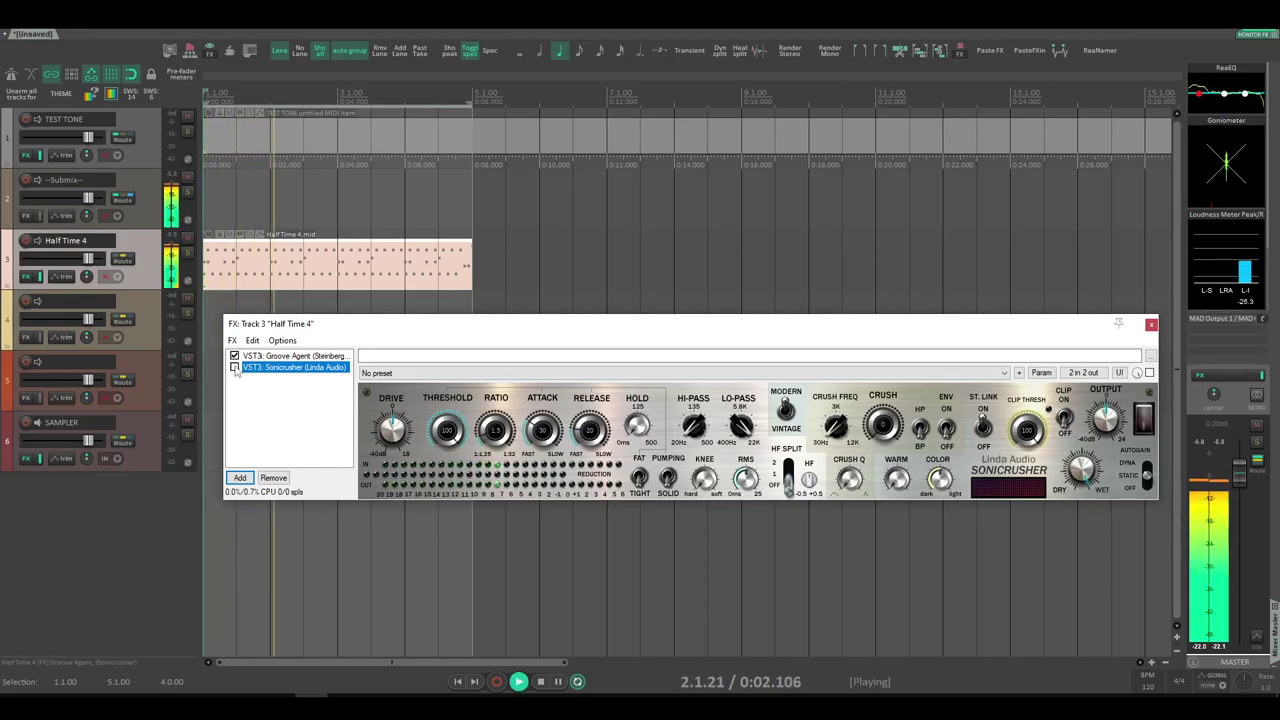
{"action": "left_click", "coordinate": [234, 368]}
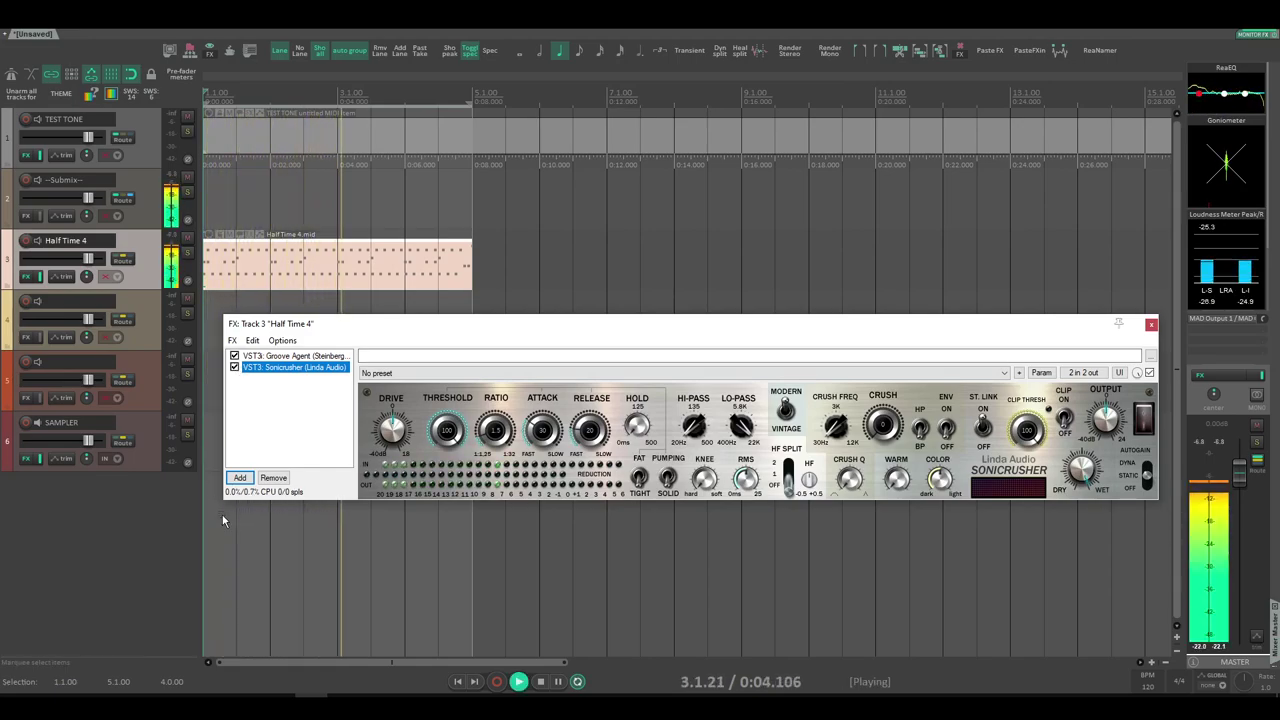
{"action": "left_click_drag", "start_coordinate": [715, 331], "coordinate": [711, 308]}
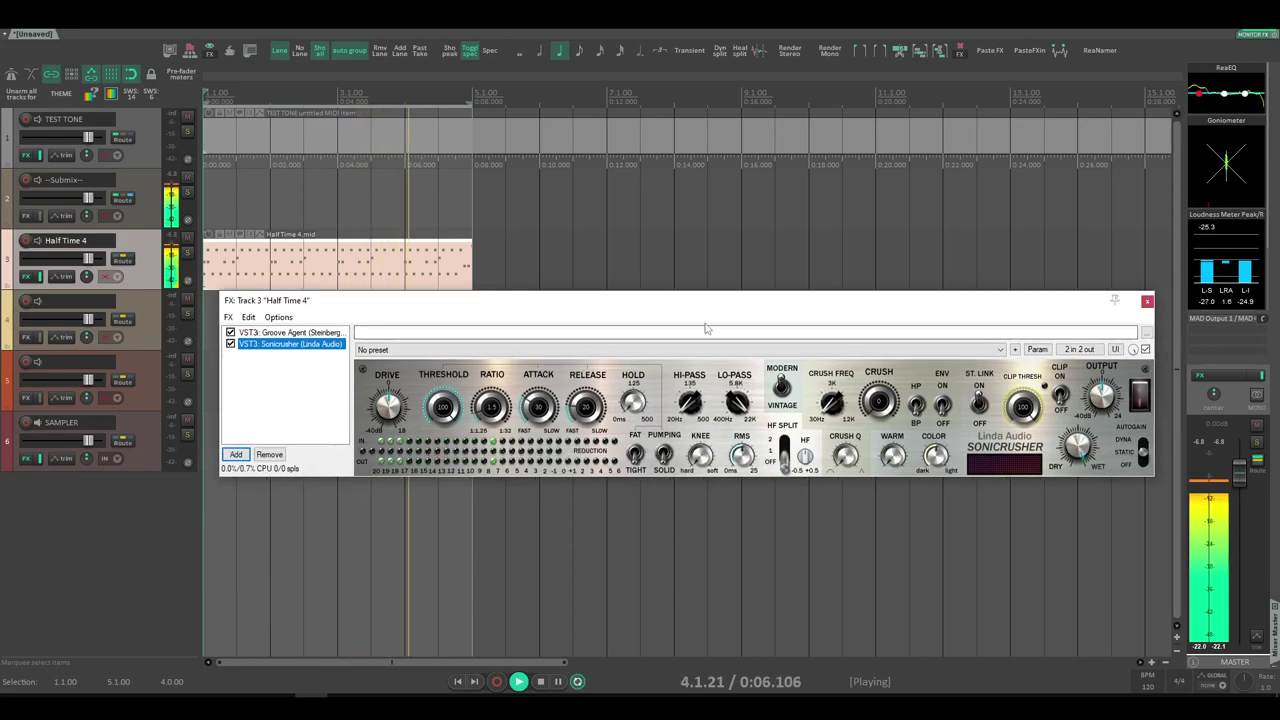
Set Sonicrusher's drive to about 3.9 dB, ratio to 1:4, attack and release to 0, and threshold to about 50%
{"action": "left_click_drag", "start_coordinate": [443, 406], "coordinate": [448, 472]}
{"action": "left_click_drag", "start_coordinate": [401, 413], "coordinate": [403, 403]}
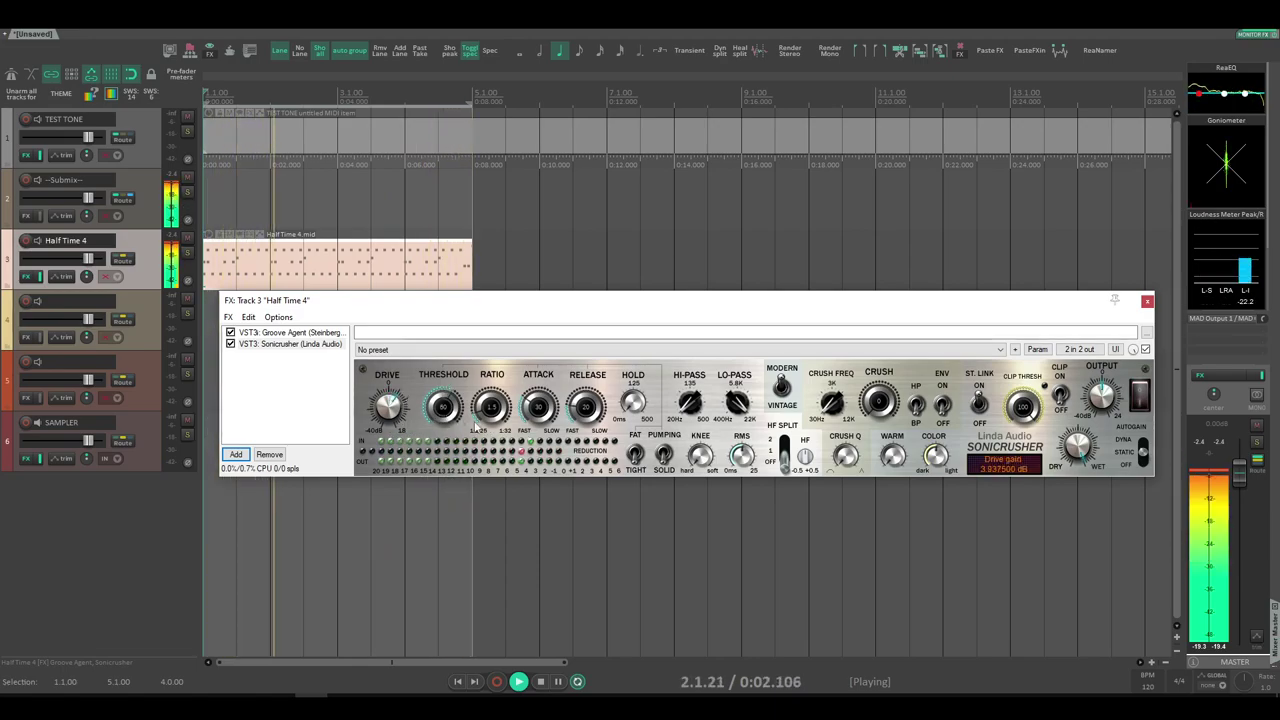
{"action": "left_click_drag", "start_coordinate": [494, 369], "coordinate": [494, 361]}
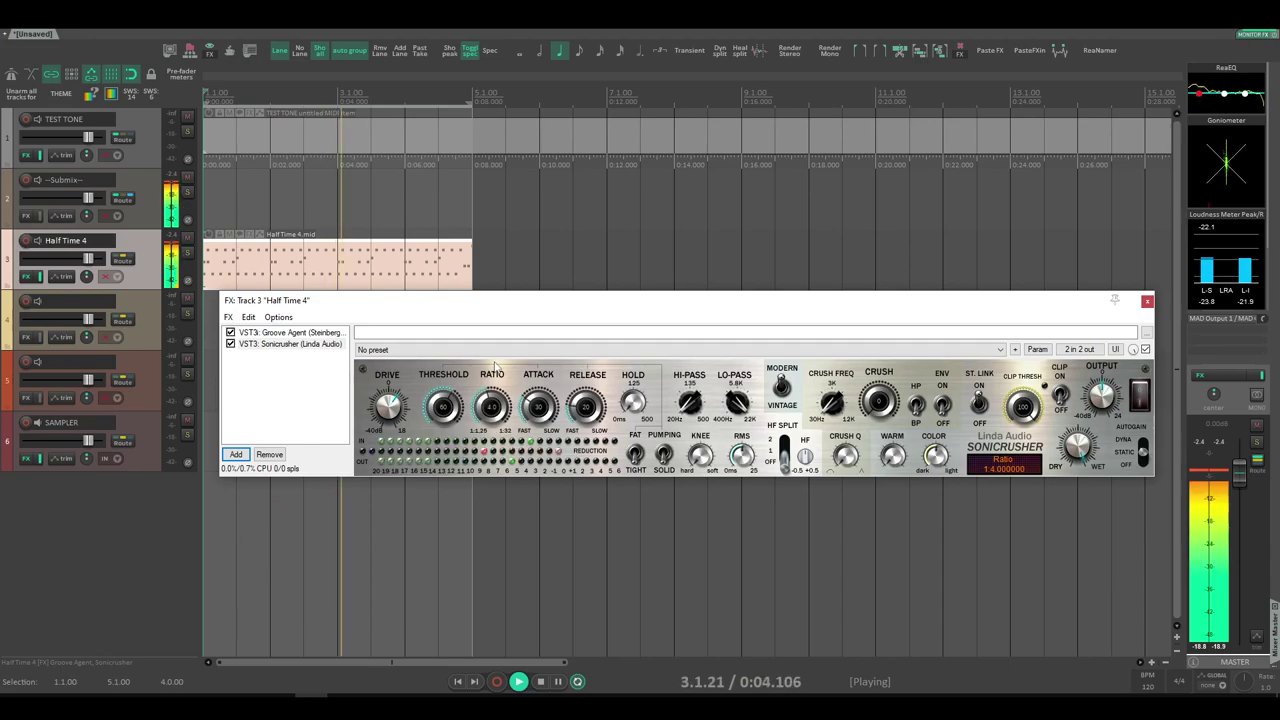
{"action": "left_click_drag", "start_coordinate": [446, 411], "coordinate": [446, 417]}
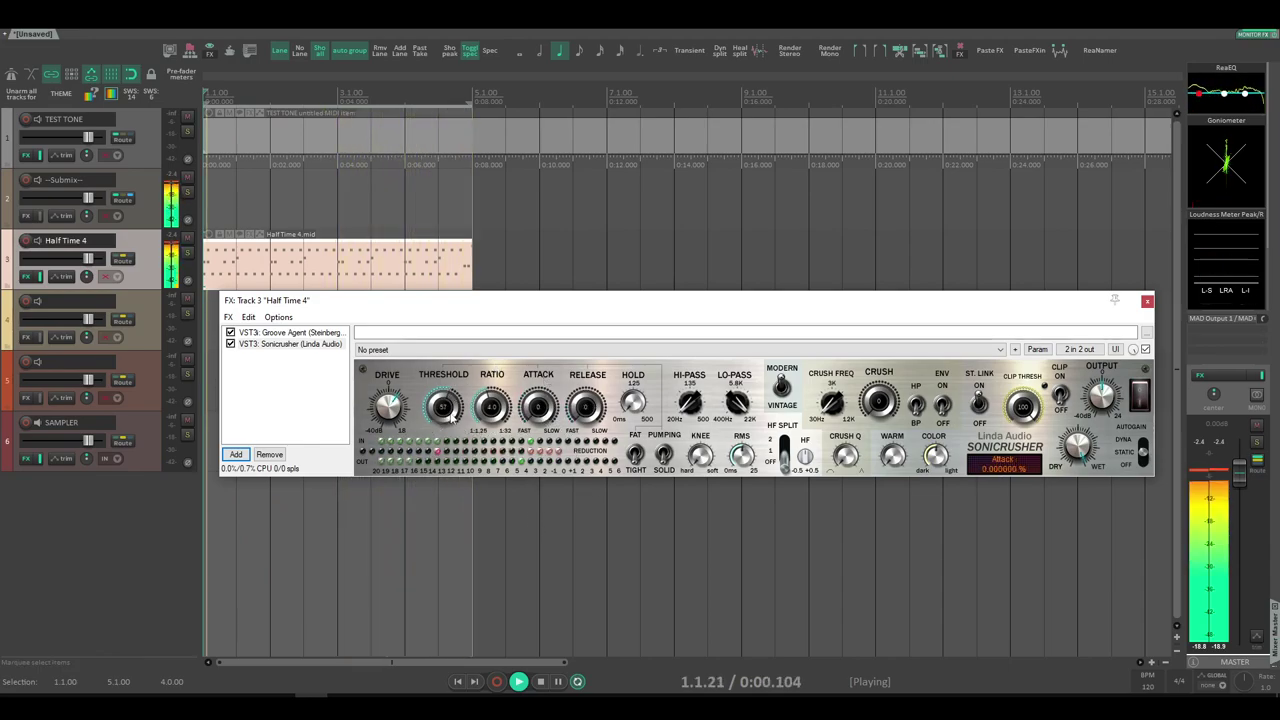
{"action": "left_click_drag", "start_coordinate": [446, 407], "coordinate": [448, 434]}
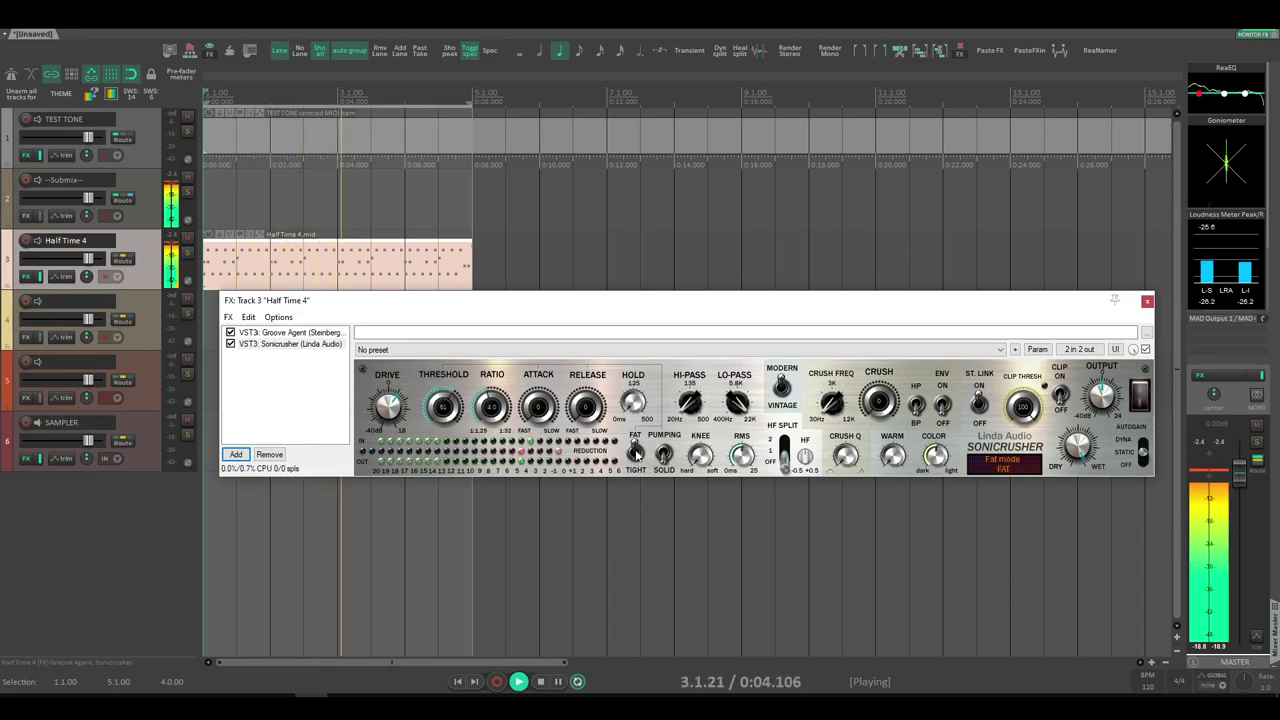
Switch the compressor to Pumping mode and sweep its side-chain high-pass filter down to 20 Hz
{"action": "left_click", "coordinate": [664, 455]}
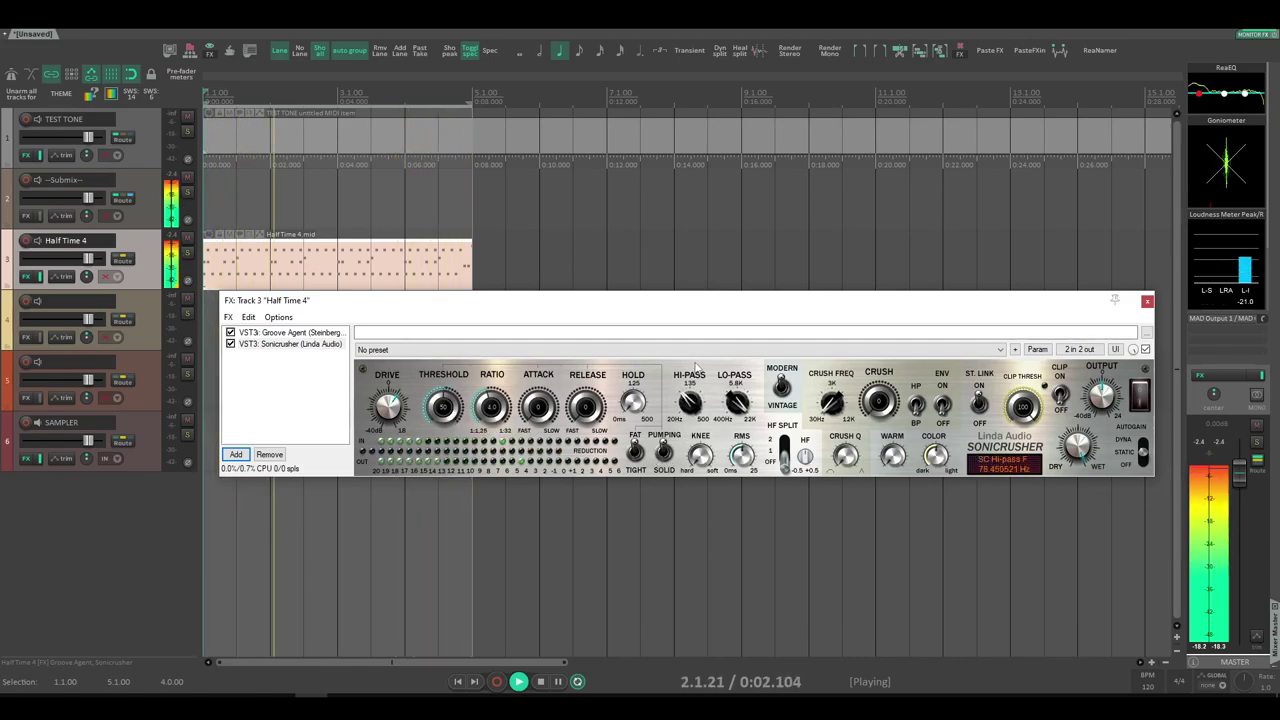
{"action": "left_click_drag", "start_coordinate": [693, 375], "coordinate": [692, 398]}
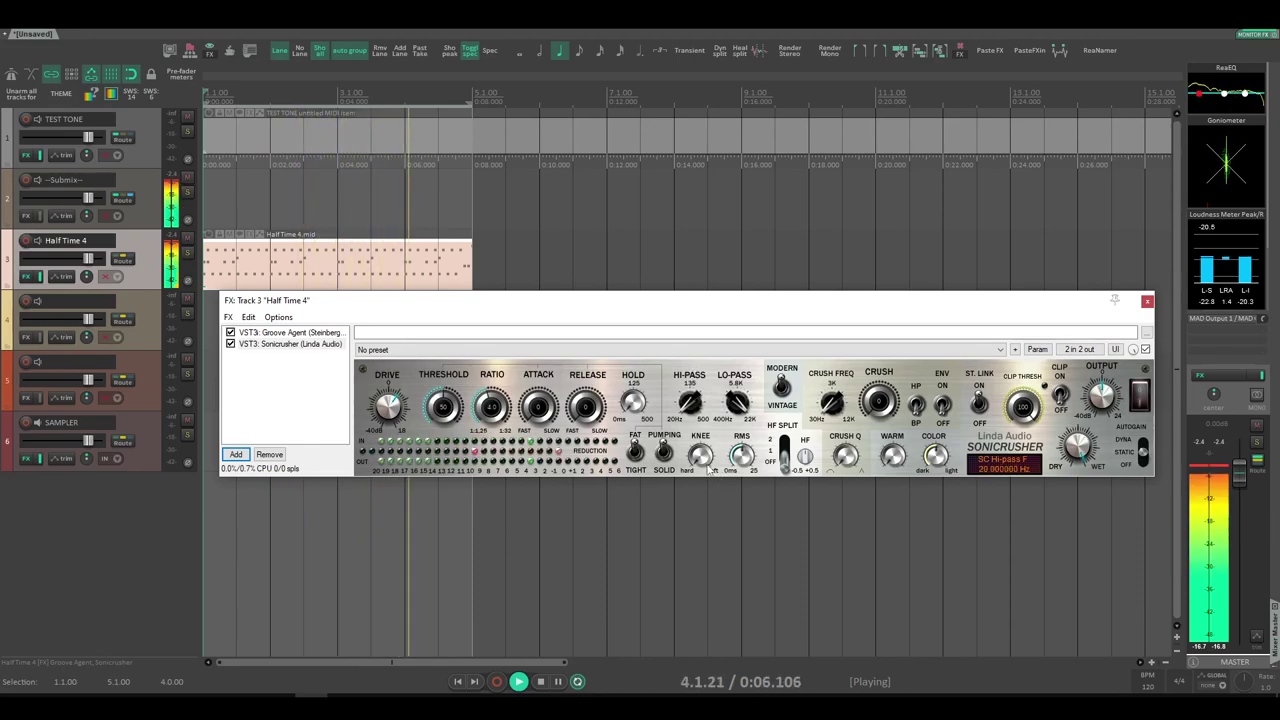
{"action": "left_click_drag", "start_coordinate": [695, 408], "coordinate": [695, 396]}
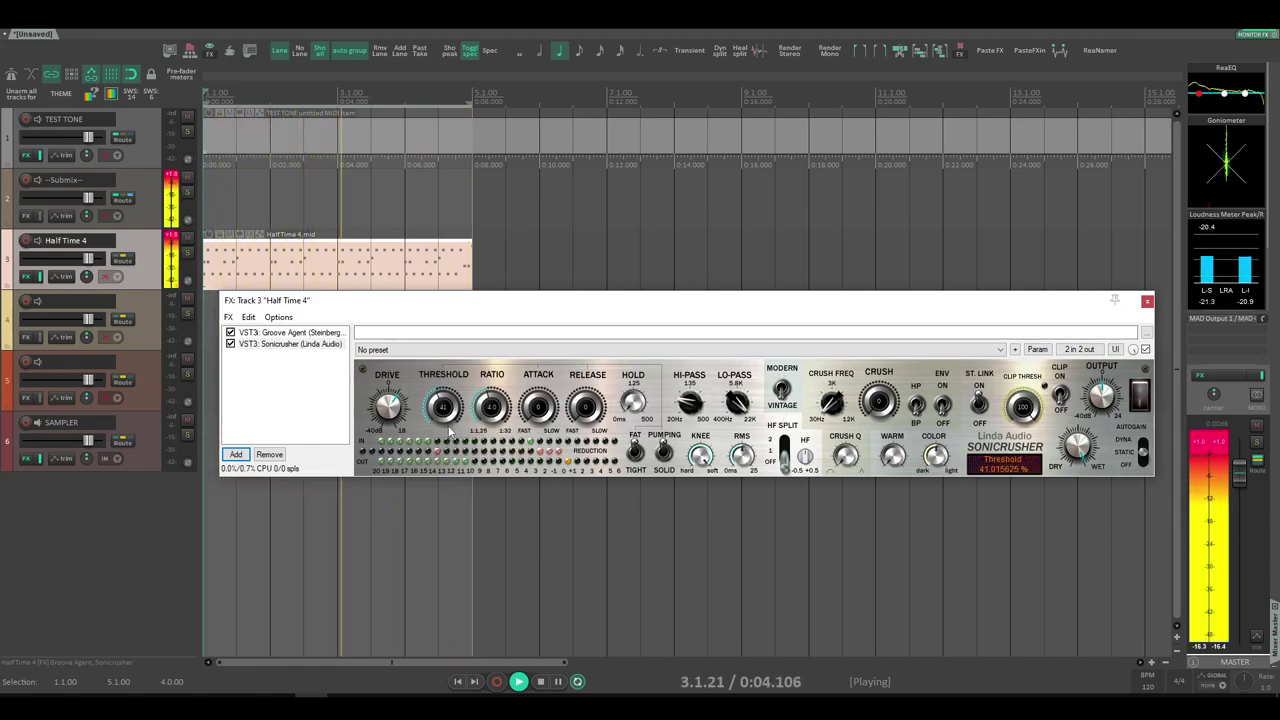
Set the compressor threshold to about 50% and auto gain to Dynamic, clearing the master peak indicator
{"action": "left_click_drag", "start_coordinate": [445, 410], "coordinate": [452, 411]}
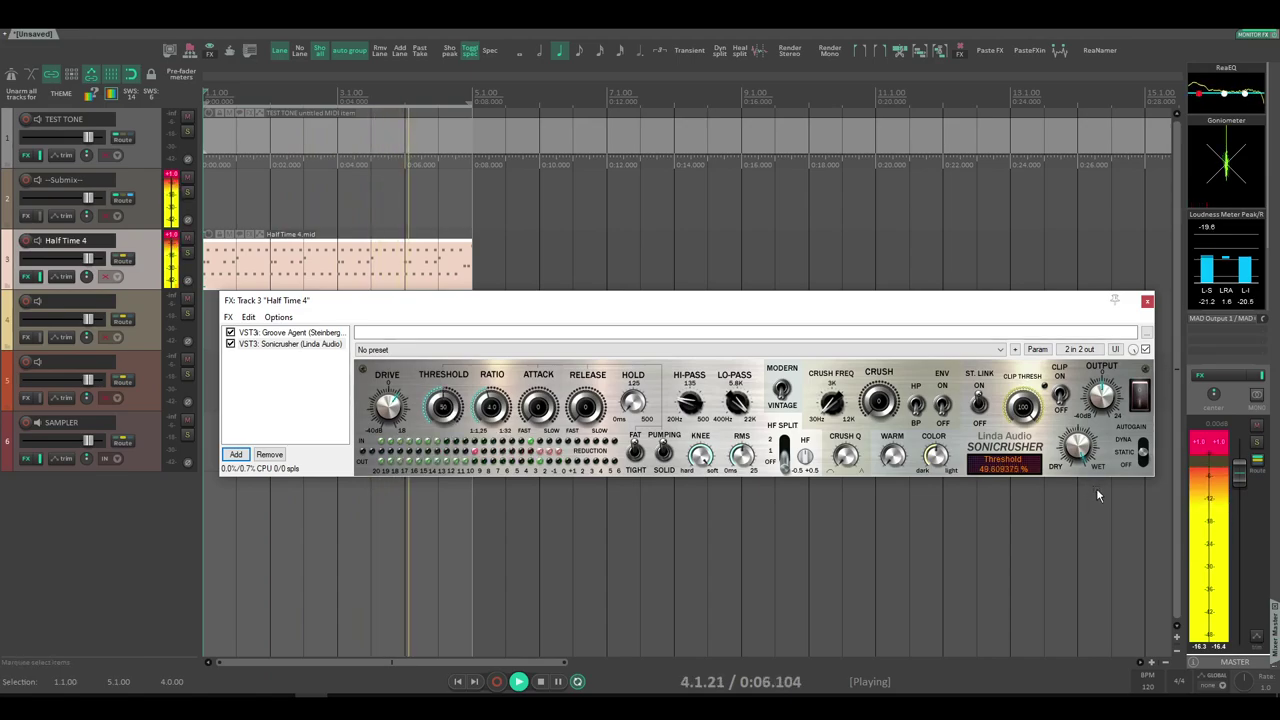
{"action": "left_click", "coordinate": [1145, 455]}
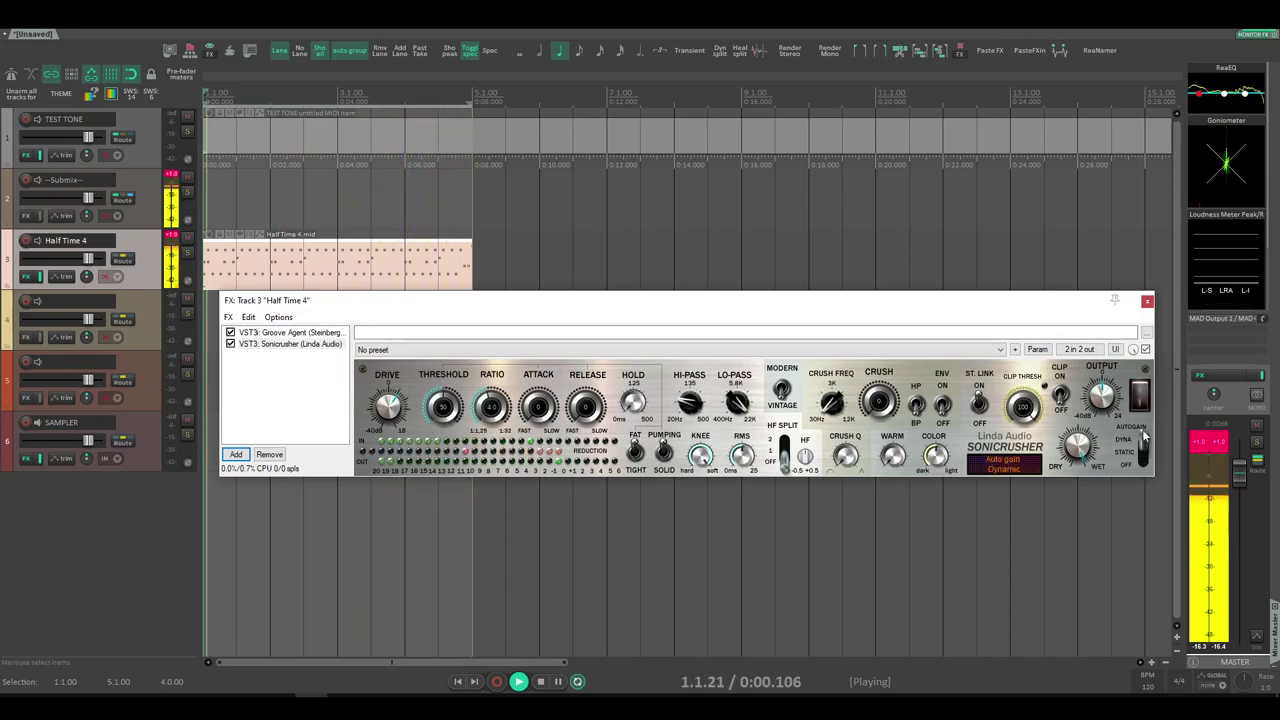
{"action": "left_click", "coordinate": [1192, 445]}
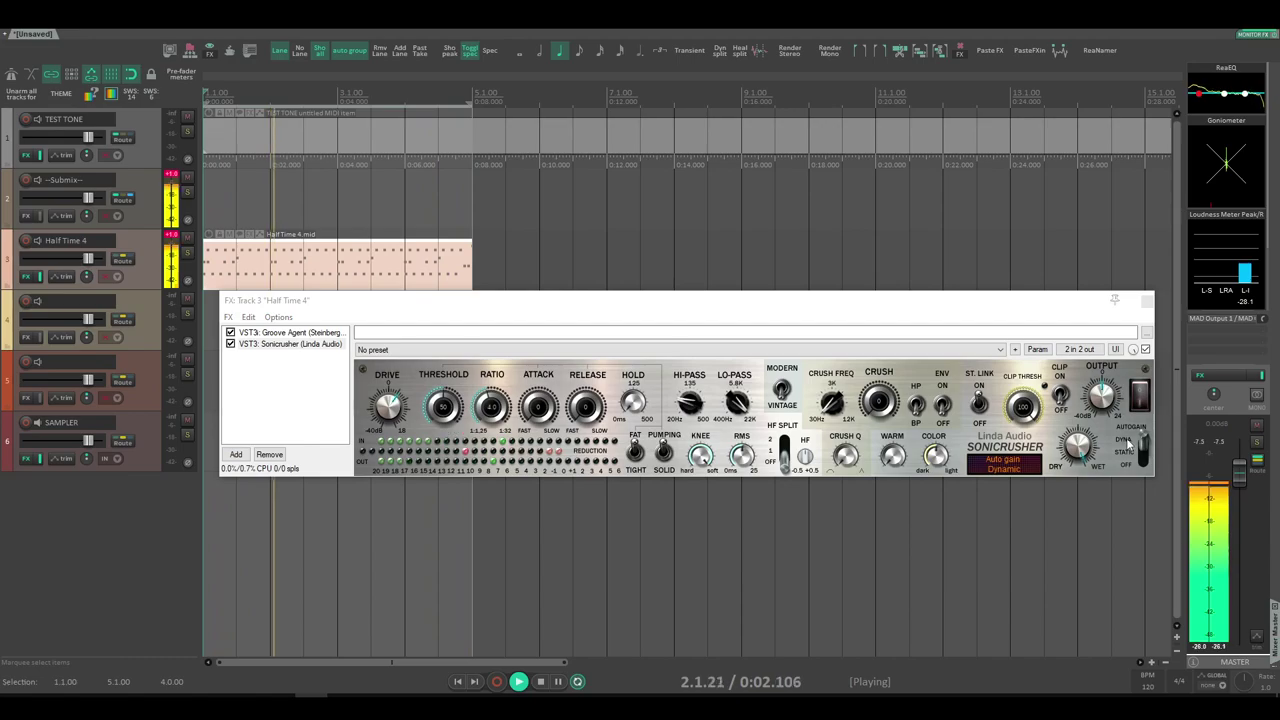
Raise the compressor threshold to about 55% and compare the drums with Sonicrusher bypassed and enabled
{"action": "left_click_drag", "start_coordinate": [453, 414], "coordinate": [452, 403]}
{"action": "left_click", "coordinate": [230, 344]}
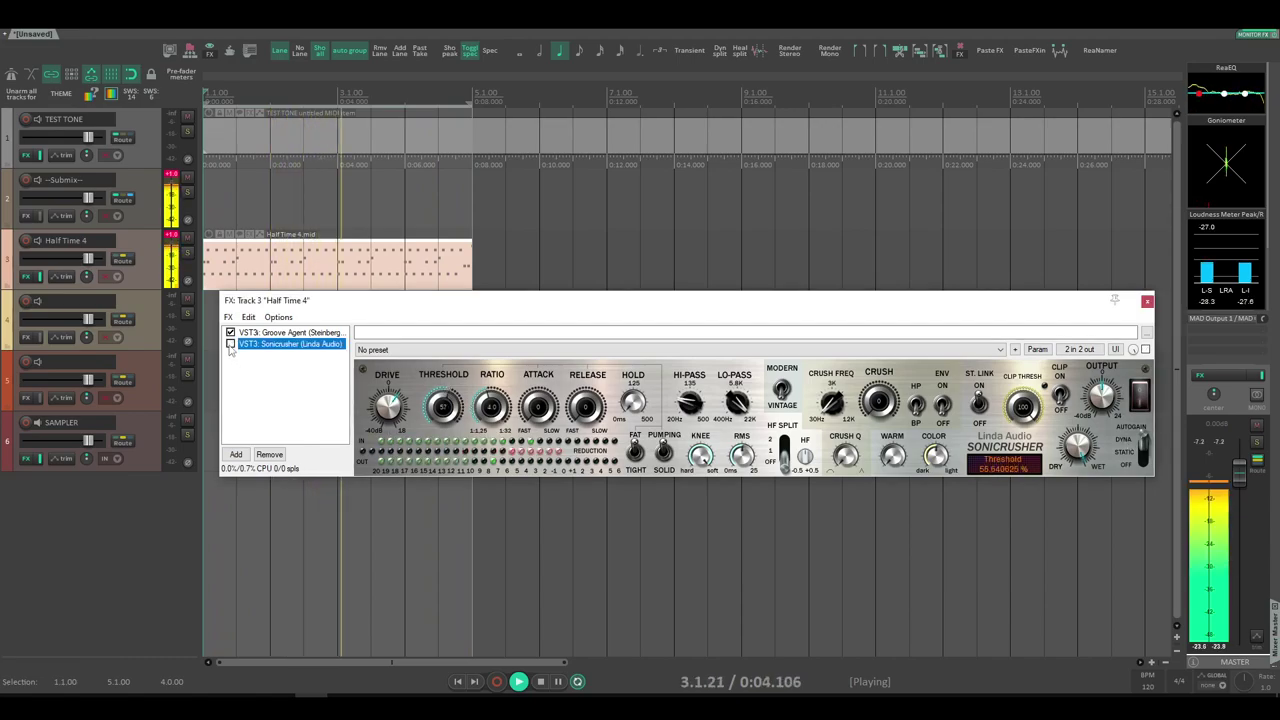
{"action": "left_click", "coordinate": [230, 344]}
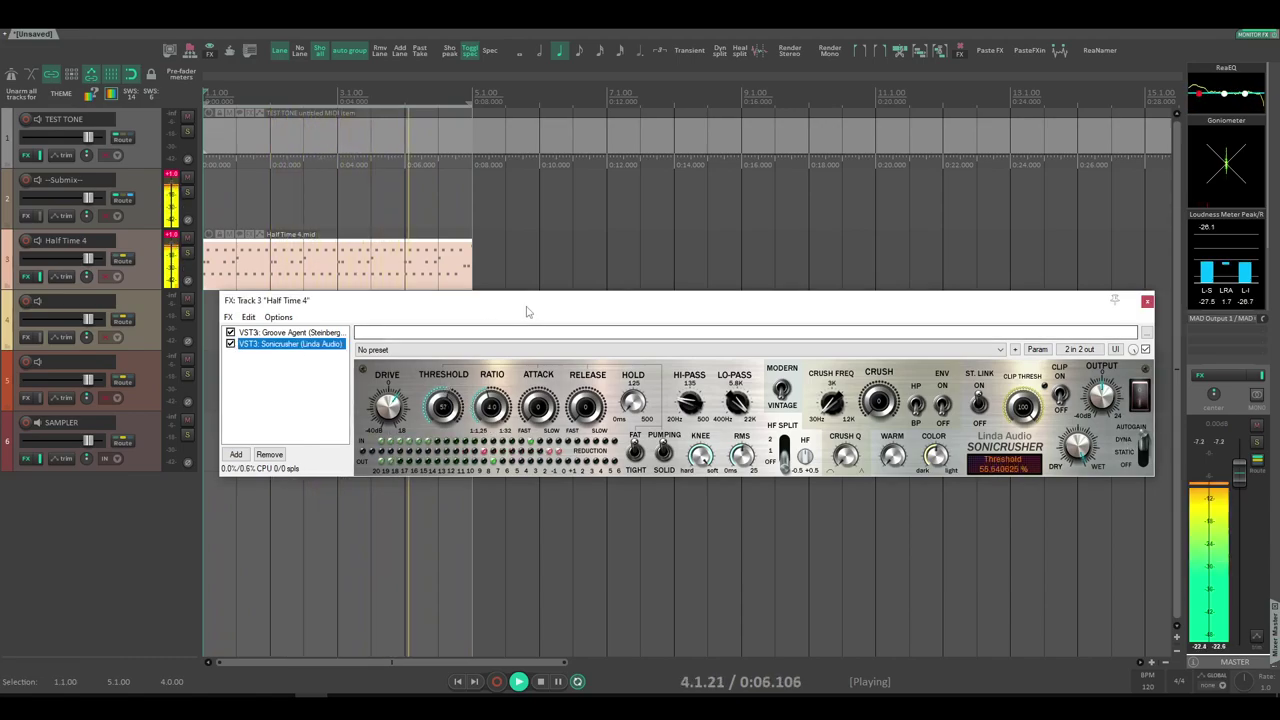
{"action": "left_click_drag", "start_coordinate": [523, 300], "coordinate": [493, 300]}
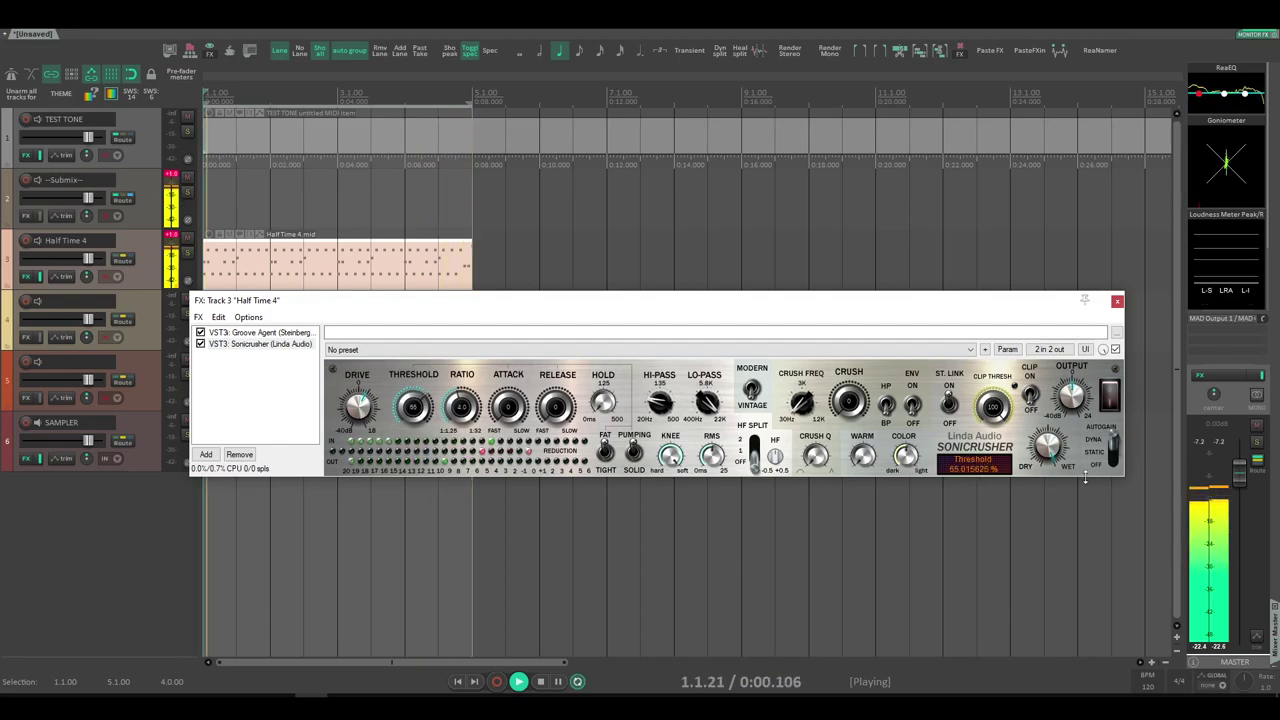
Compare the drums with Sonicrusher bypassed and active, and try the compressor's Modern mode
{"action": "left_click", "coordinate": [1110, 393]}
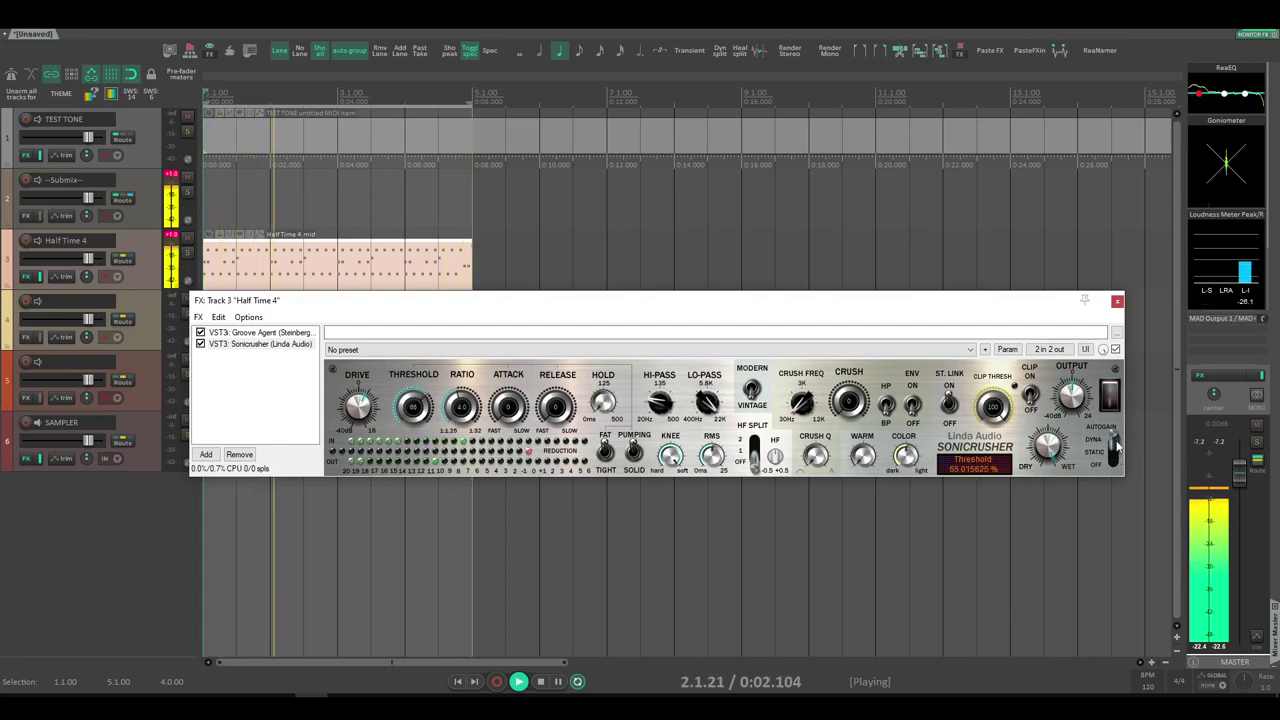
{"action": "left_click", "coordinate": [1112, 393]}
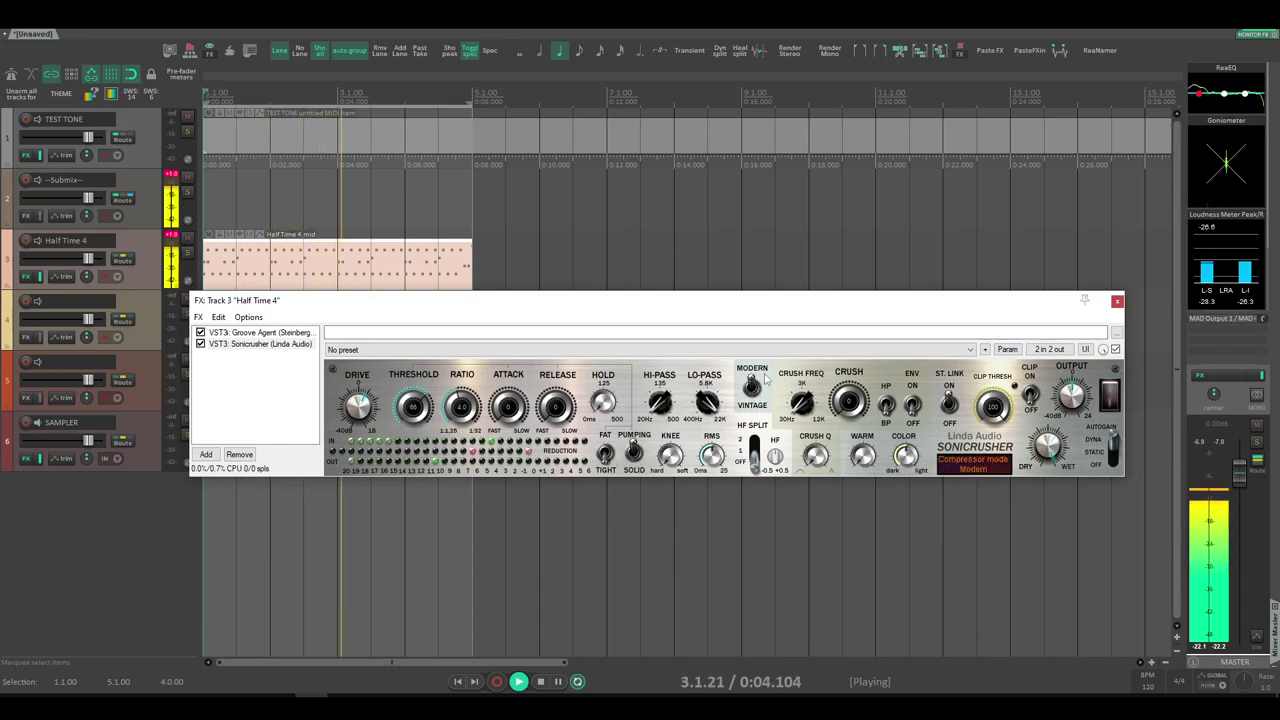
{"action": "left_click", "coordinate": [752, 388]}
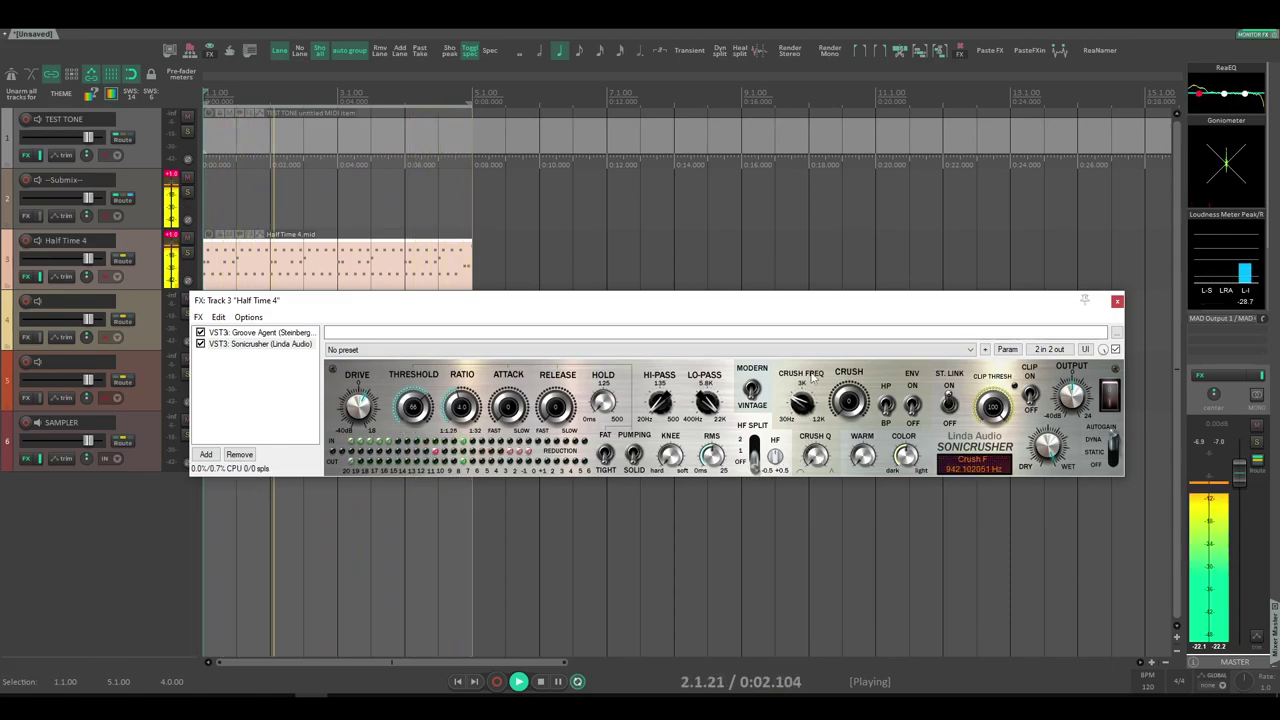
Set the ratio to 1:3, release to 10, warm gain to about 45% and crush frequency to about 1199 Hz, raising the crush gain
{"action": "left_click_drag", "start_coordinate": [368, 386], "coordinate": [368, 384]}
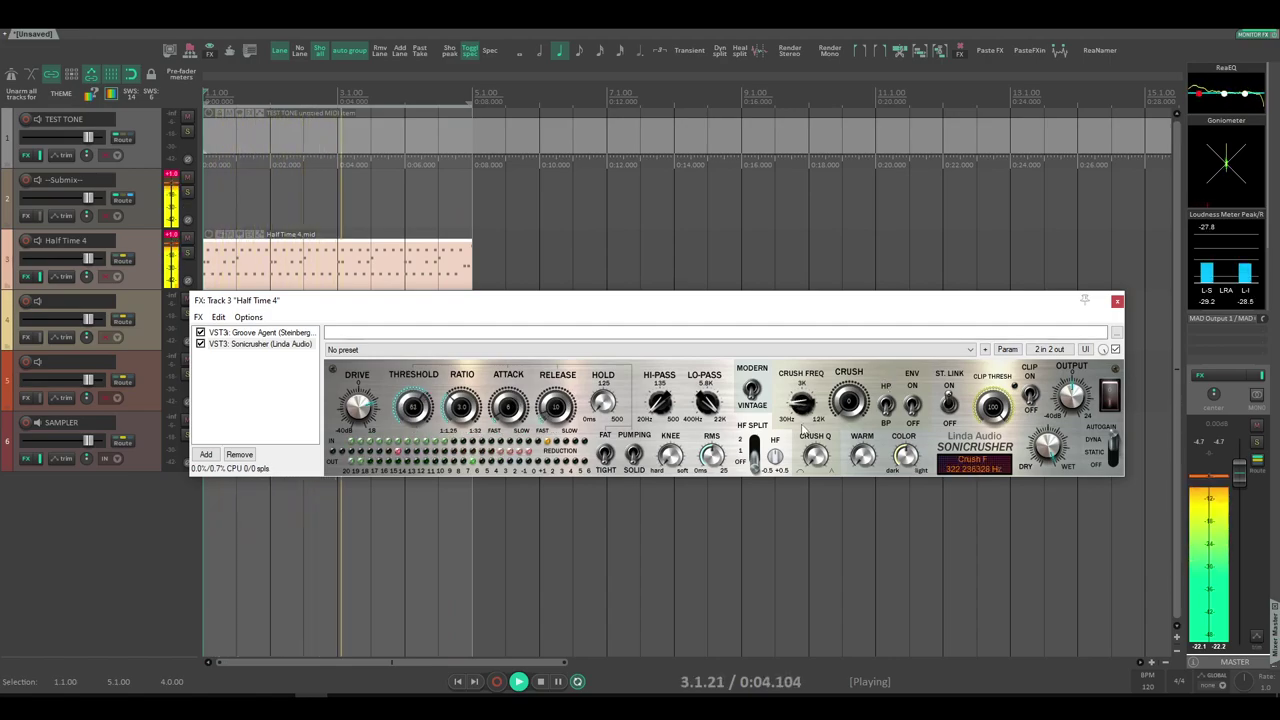
{"action": "left_click_drag", "start_coordinate": [850, 405], "coordinate": [851, 400]}
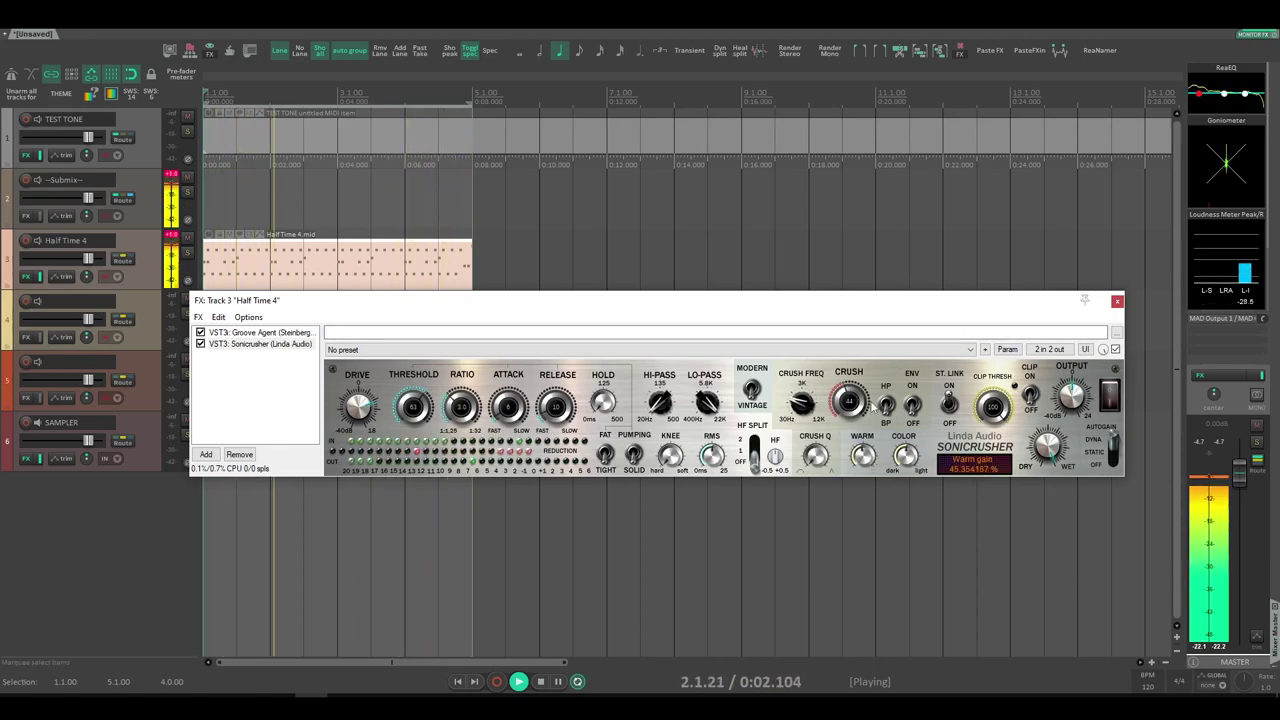
{"action": "left_click_drag", "start_coordinate": [907, 458], "coordinate": [914, 537]}
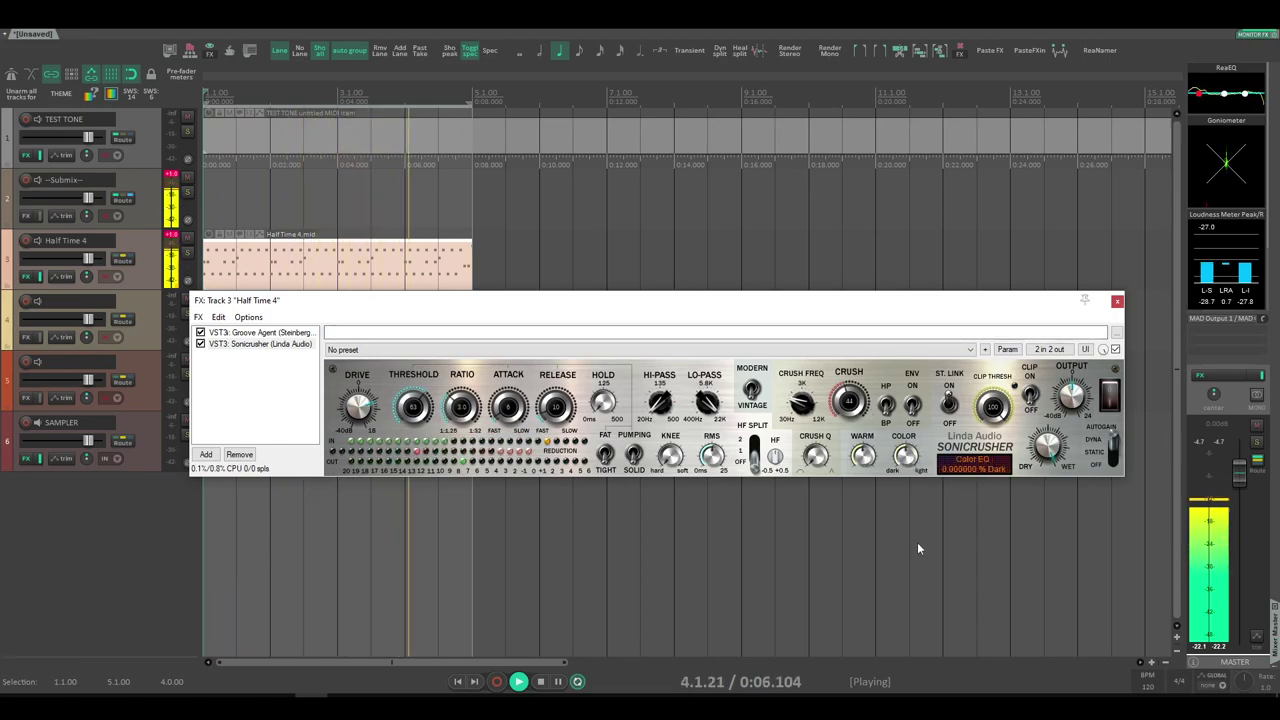
{"action": "left_click_drag", "start_coordinate": [818, 456], "coordinate": [846, 350]}
{"action": "left_click_drag", "start_coordinate": [798, 430], "coordinate": [810, 376]}
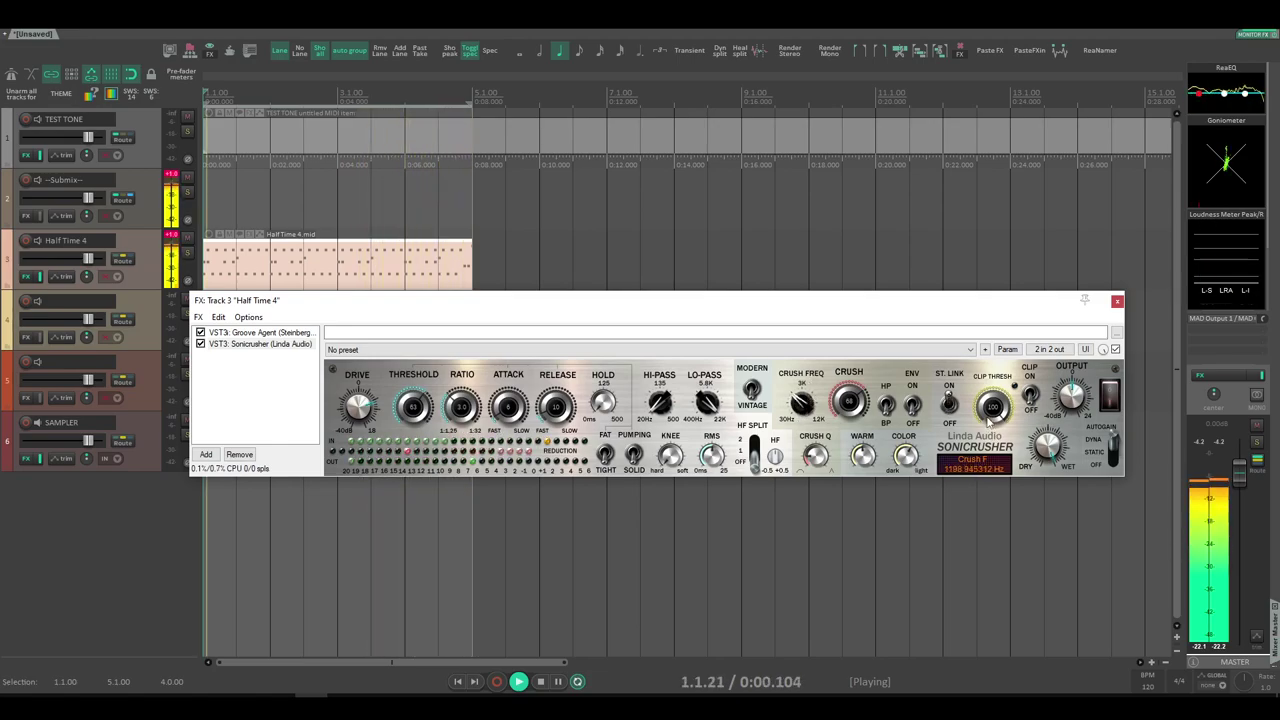
Turn on the clipper with a clip threshold of about 57% and compare the result against bypass
{"action": "left_click_drag", "start_coordinate": [998, 423], "coordinate": [998, 455]}
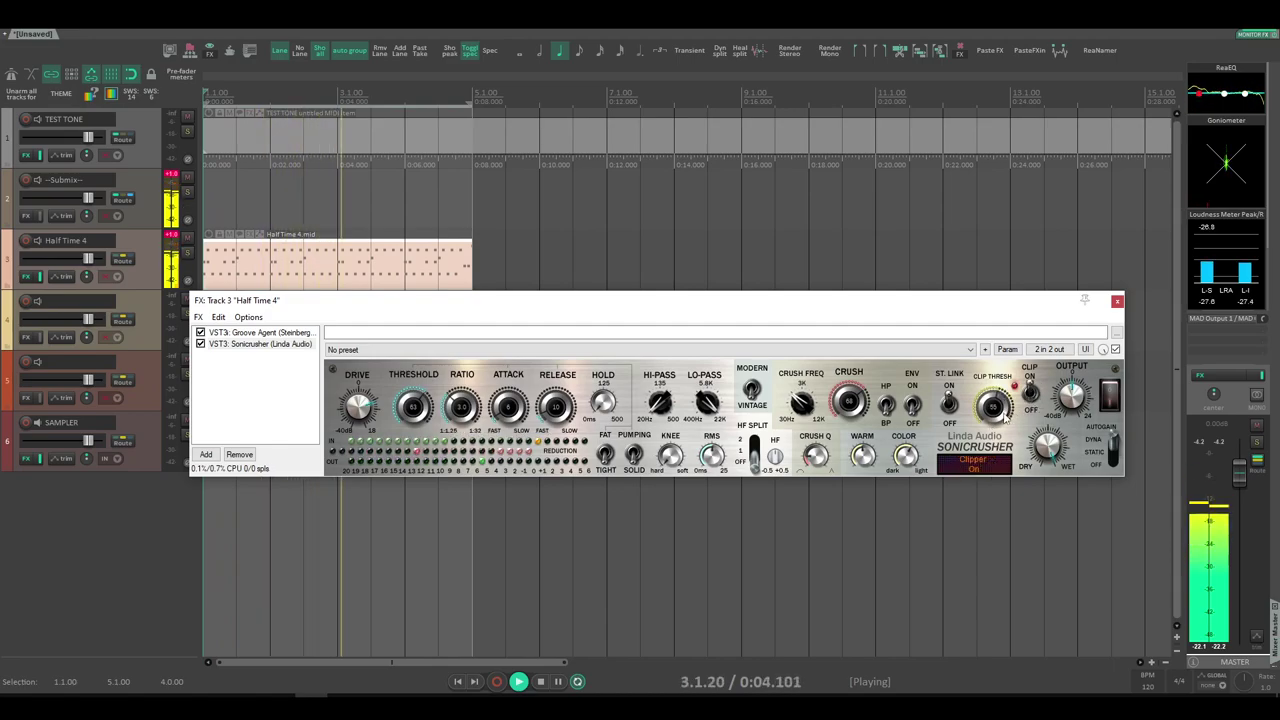
{"action": "left_click", "coordinate": [1112, 394]}
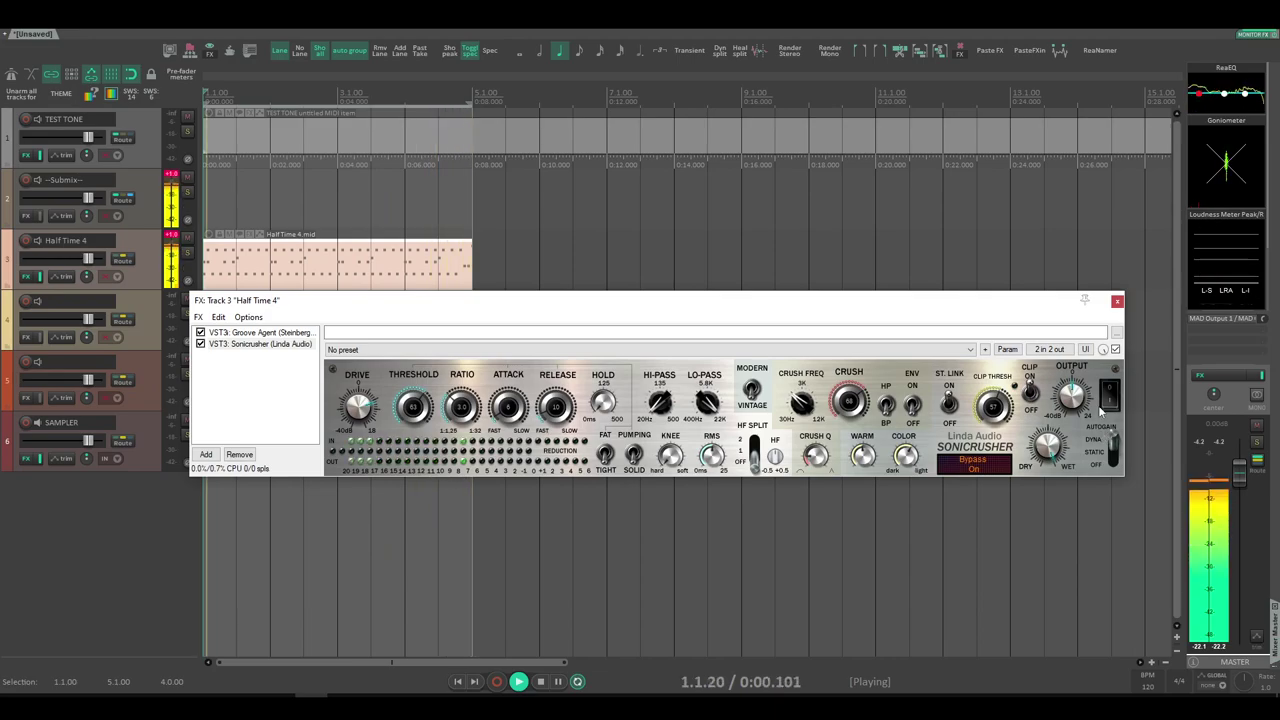
{"action": "left_click", "coordinate": [1113, 398]}
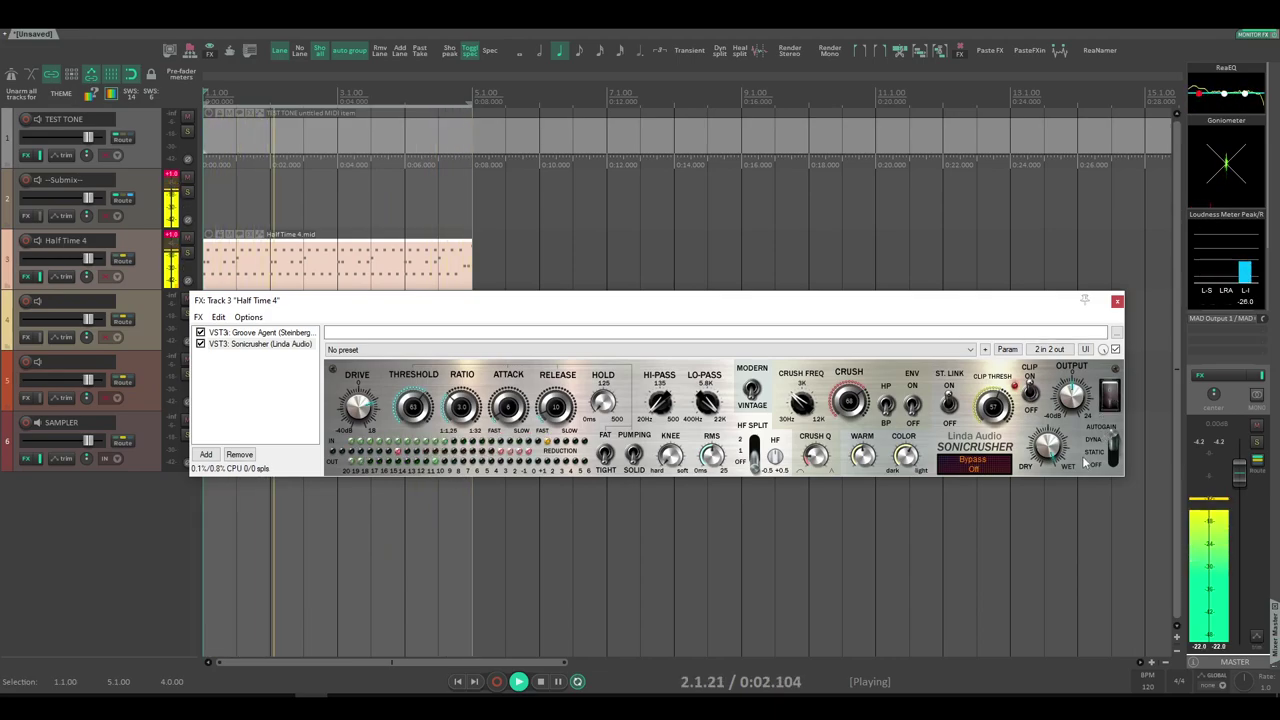
Reposition the plug-in window and set the compressor mode to Modern
{"action": "left_click_drag", "start_coordinate": [982, 318], "coordinate": [985, 307]}
{"action": "left_click_drag", "start_coordinate": [809, 291], "coordinate": [818, 284]}
{"action": "left_click", "coordinate": [768, 380]}
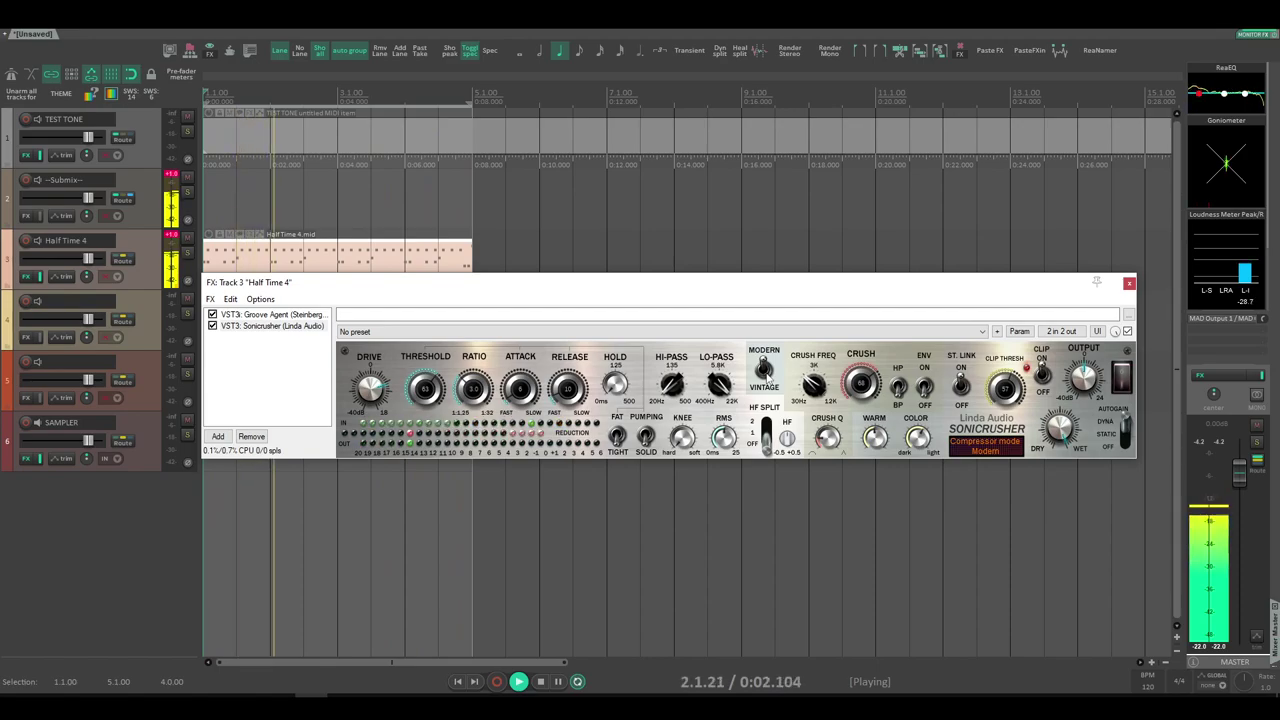
Stop playback, set the project tempo to 100 BPM, and restart the drum loop
{"action": "key", "text": "space"}
{"action": "left_click", "coordinate": [1151, 687]}
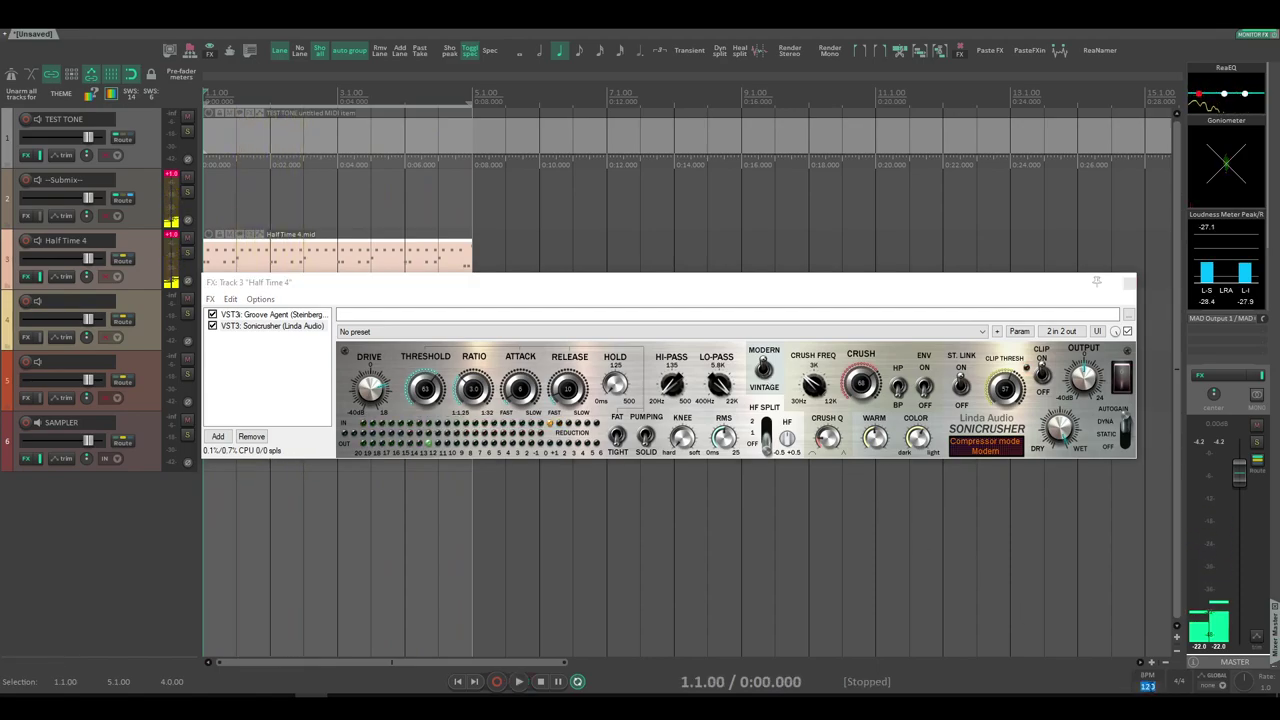
{"action": "type", "text": "100"}
{"action": "key", "text": "Return"}
{"action": "key", "text": "space"}
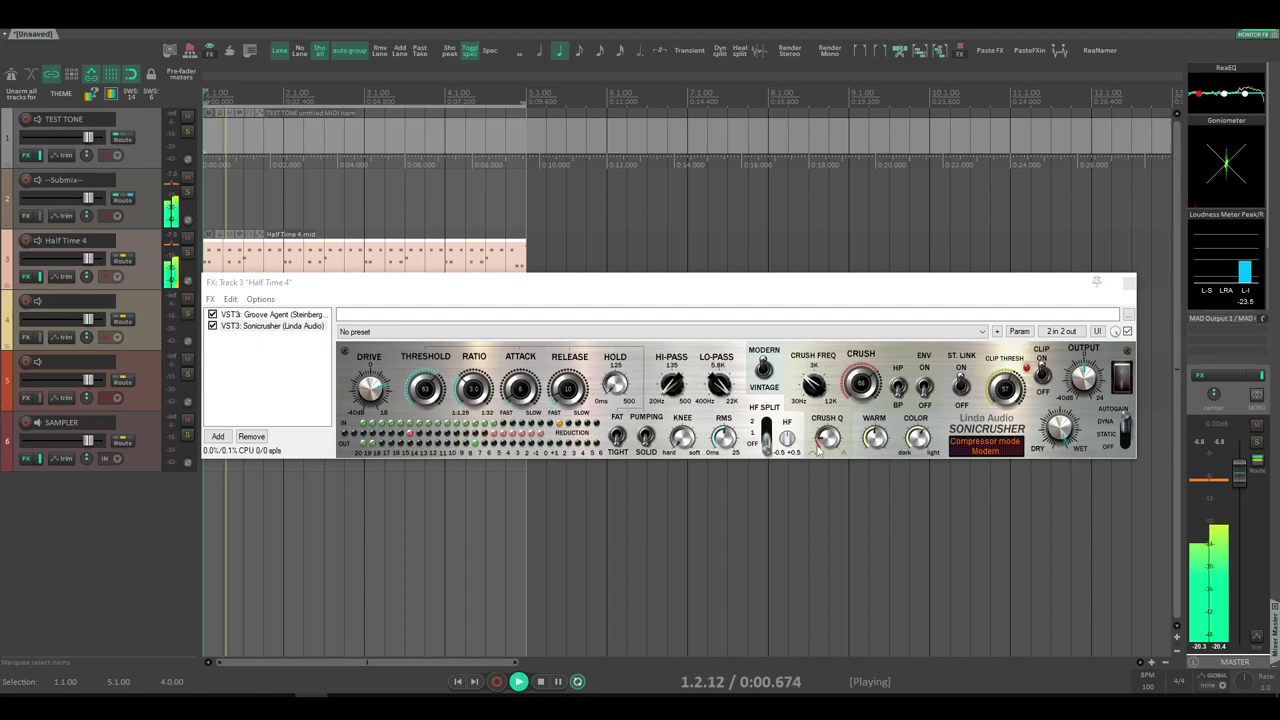
Set the compressor threshold to about 55% and the clip threshold to 75%, moving the plug-in window lower
{"action": "left_click_drag", "start_coordinate": [431, 377], "coordinate": [432, 384]}
{"action": "left_click_drag", "start_coordinate": [475, 288], "coordinate": [471, 337]}
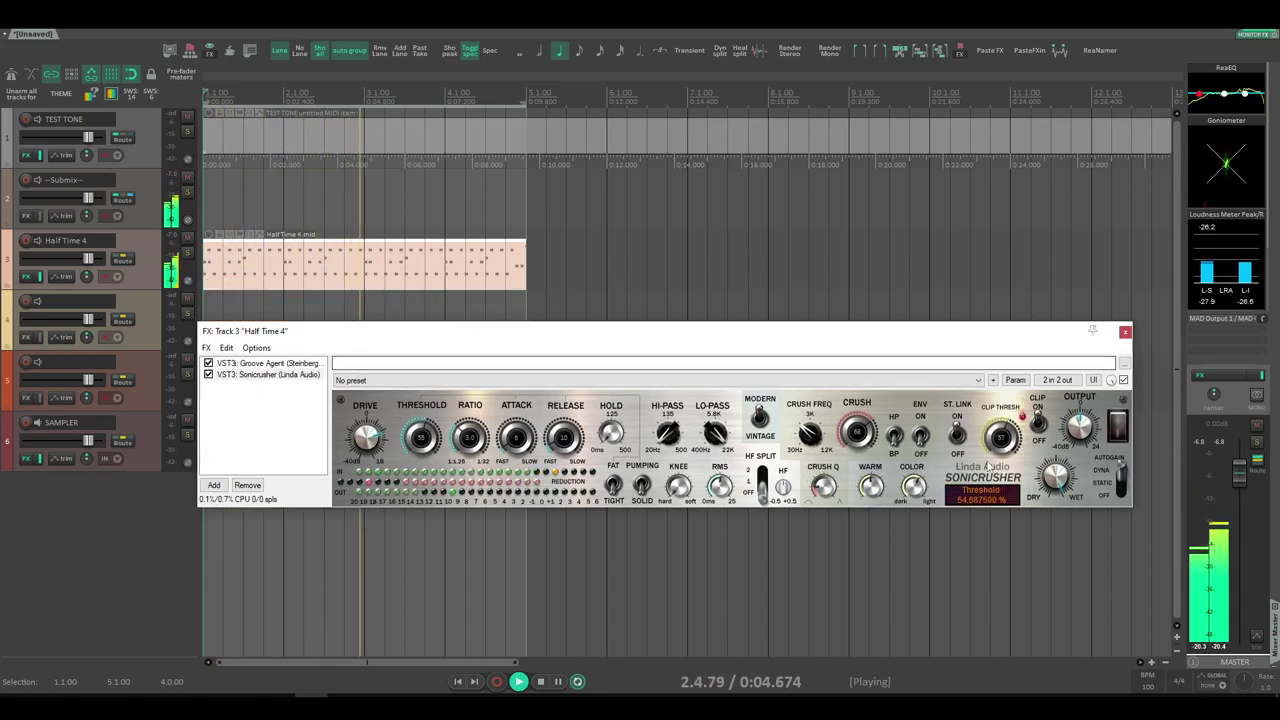
{"action": "left_click_drag", "start_coordinate": [1006, 446], "coordinate": [1006, 417]}
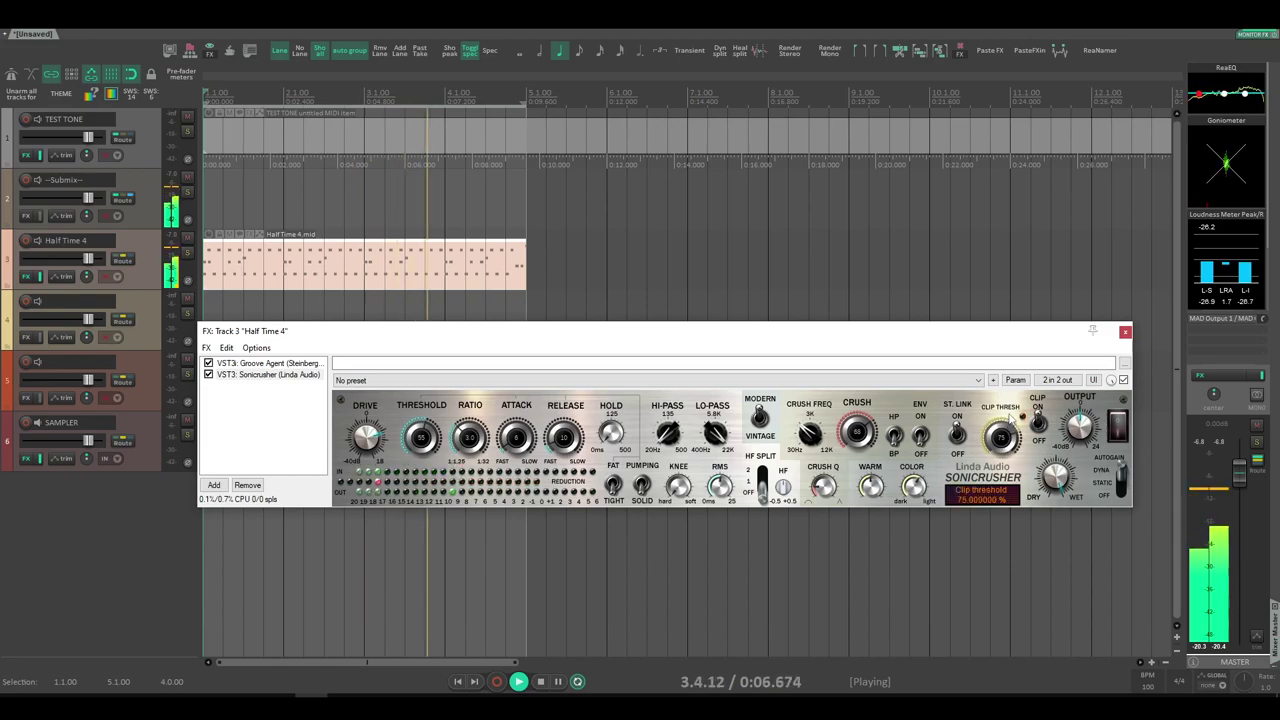
Reset crush to 0 and clip threshold to 100, and set the ratio to 1:2, attack to 30 and release to 11
{"action": "left_click_drag", "start_coordinate": [857, 440], "coordinate": [856, 452]}
{"action": "left_click", "coordinate": [500, 380]}
{"action": "left_click", "coordinate": [500, 393]}
{"action": "left_click_drag", "start_coordinate": [508, 330], "coordinate": [517, 326]}
{"action": "left_click_drag", "start_coordinate": [430, 433], "coordinate": [495, 432]}
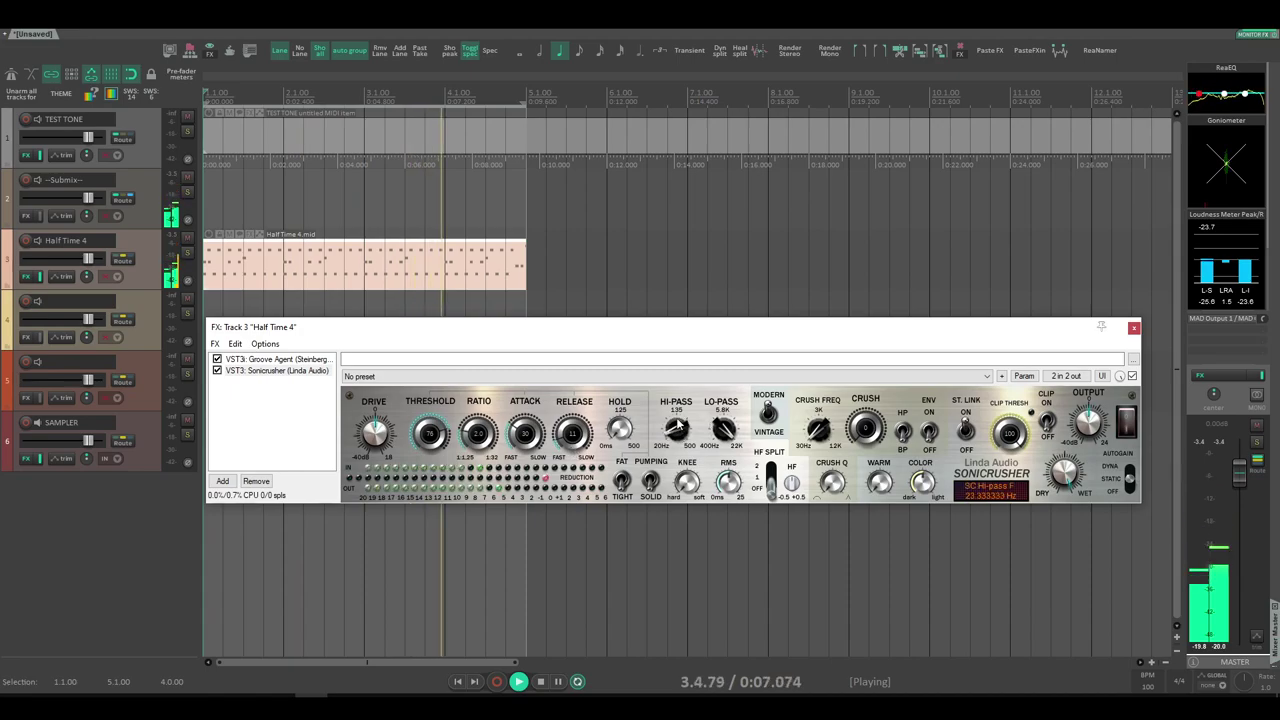
Switch the compressor mode to Pumping and raise the crush gain to about 41%
{"action": "mouse_move", "coordinate": [651, 478]}
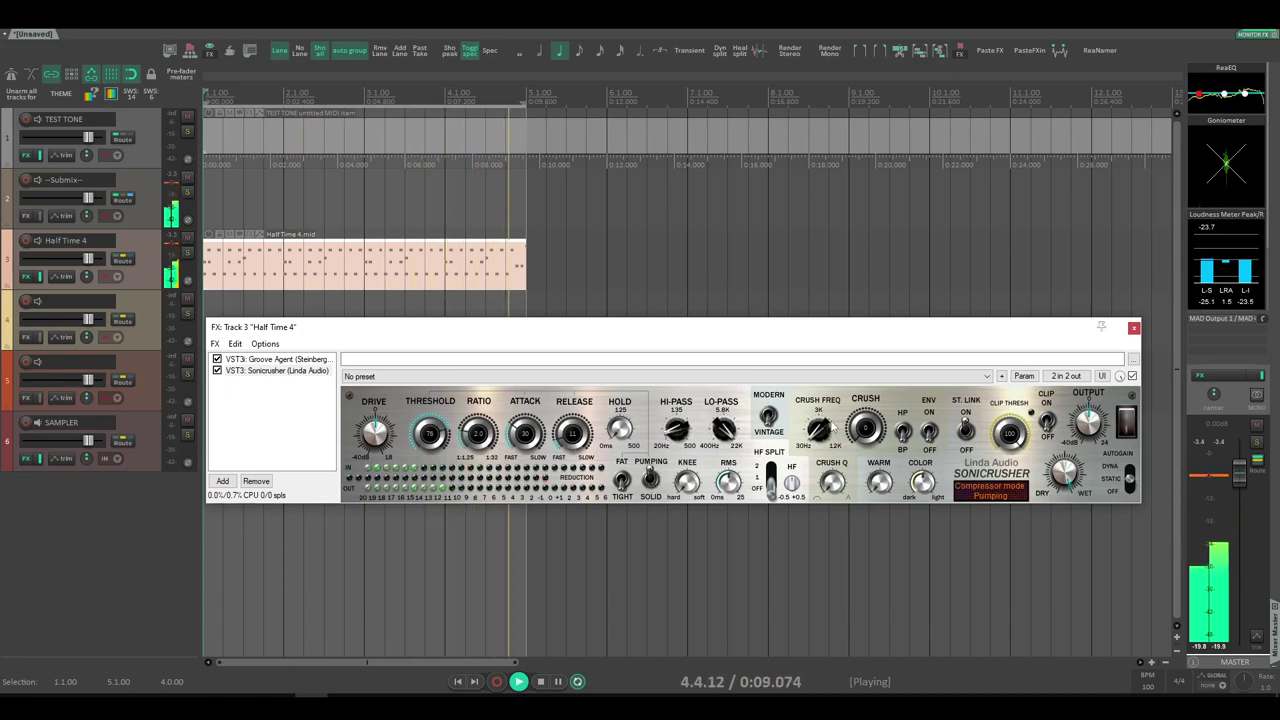
{"action": "left_click_drag", "start_coordinate": [872, 428], "coordinate": [875, 384]}
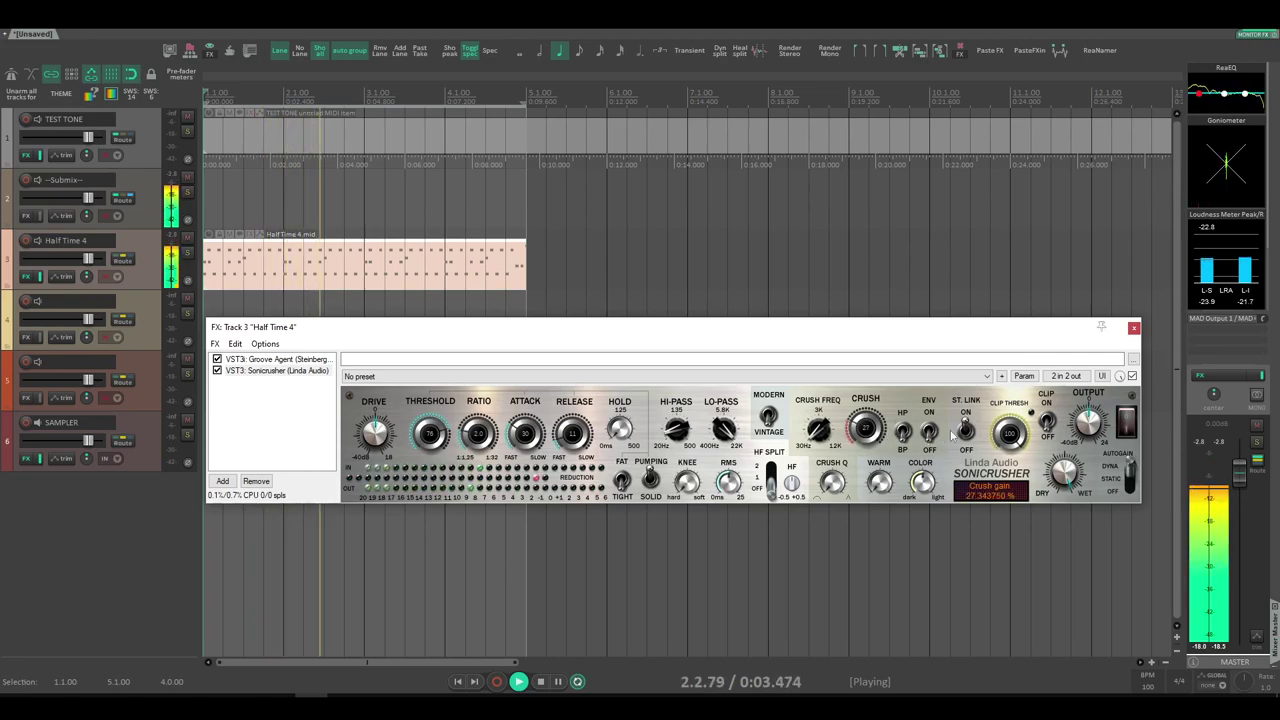
{"action": "left_click_drag", "start_coordinate": [868, 430], "coordinate": [868, 407]}
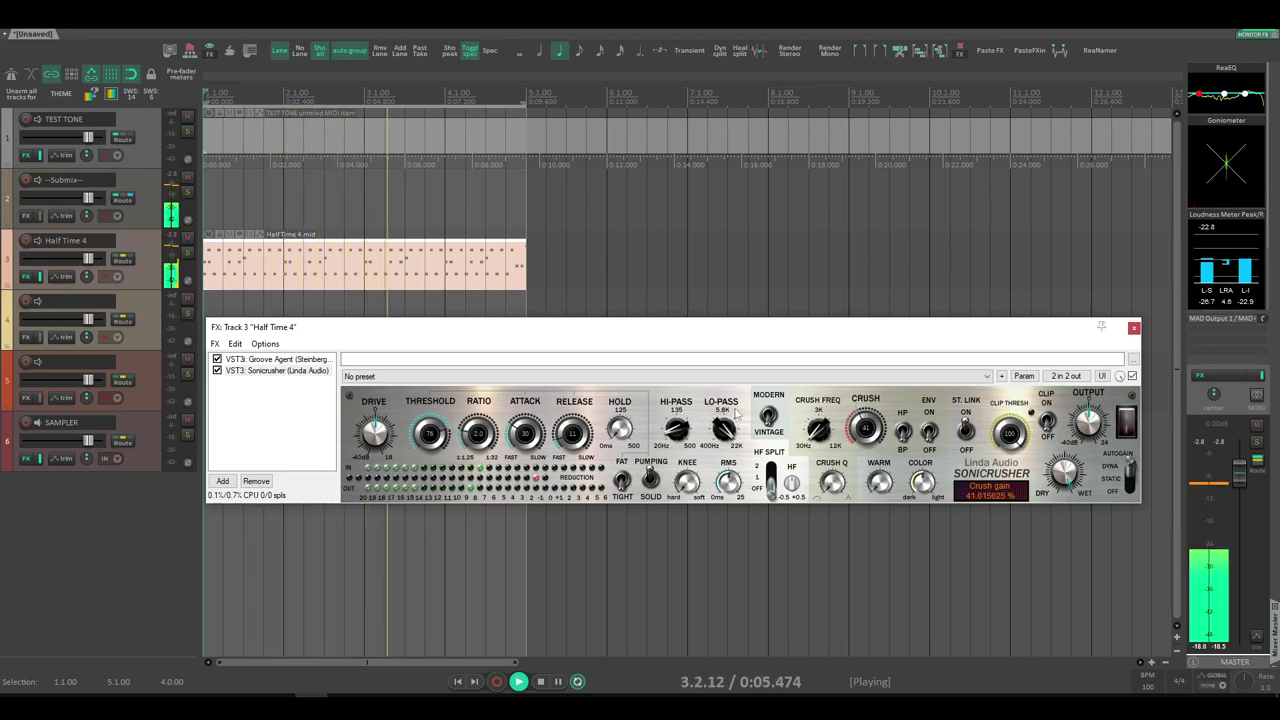
Set the drive to about 3.3 dB and the pumping mode to Solid, and compare the processed drums with the bypassed signal
{"action": "left_click_drag", "start_coordinate": [384, 421], "coordinate": [386, 413]}
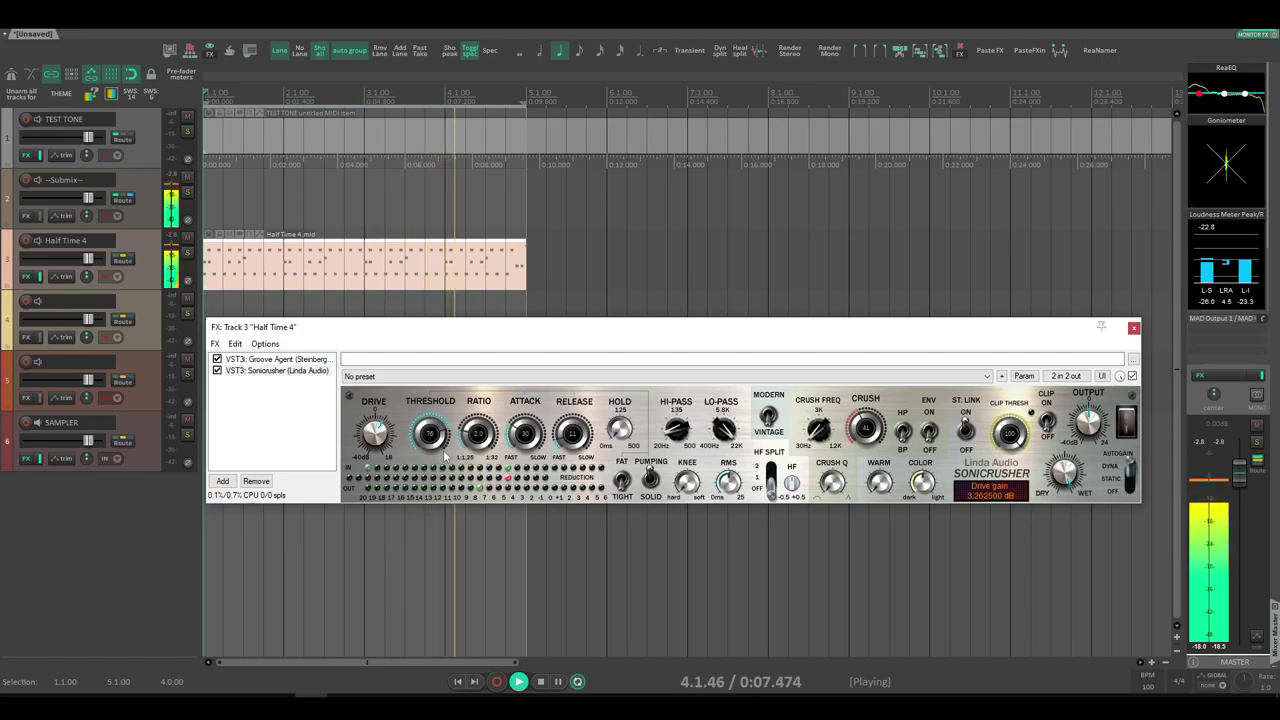
{"action": "left_click", "coordinate": [654, 493]}
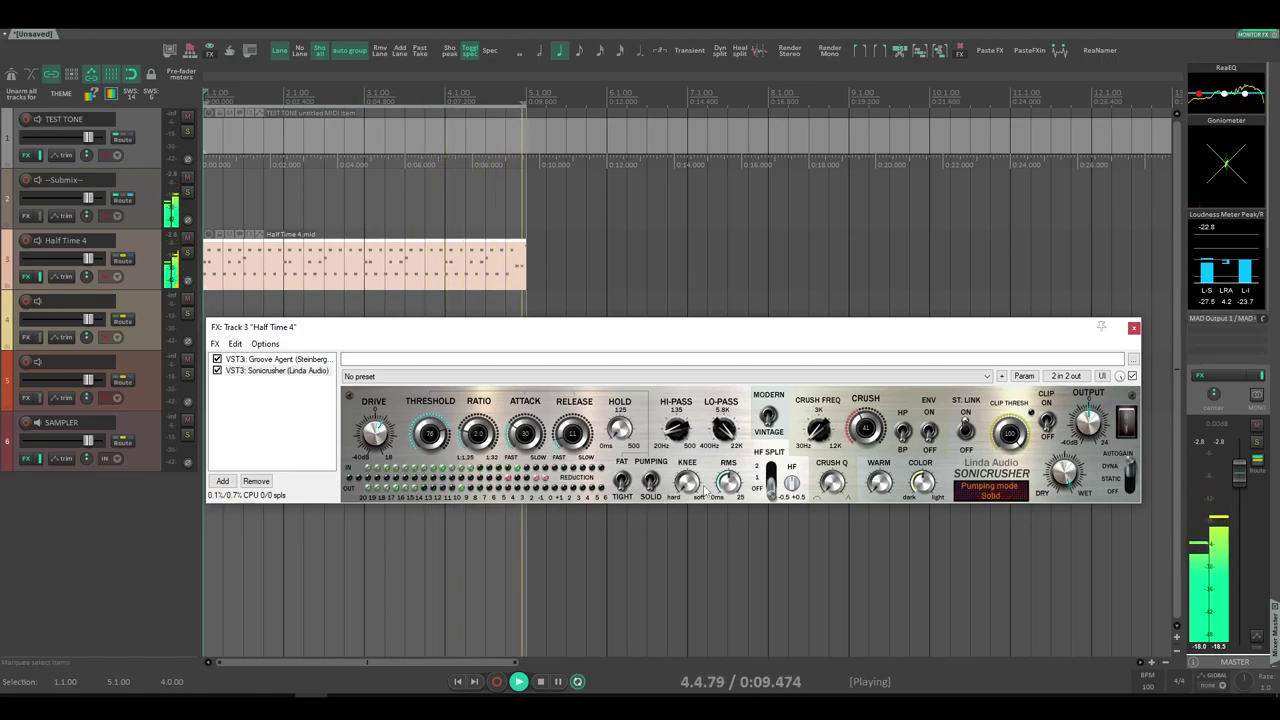
{"action": "left_click", "coordinate": [1131, 430]}
{"action": "left_click", "coordinate": [1128, 430]}
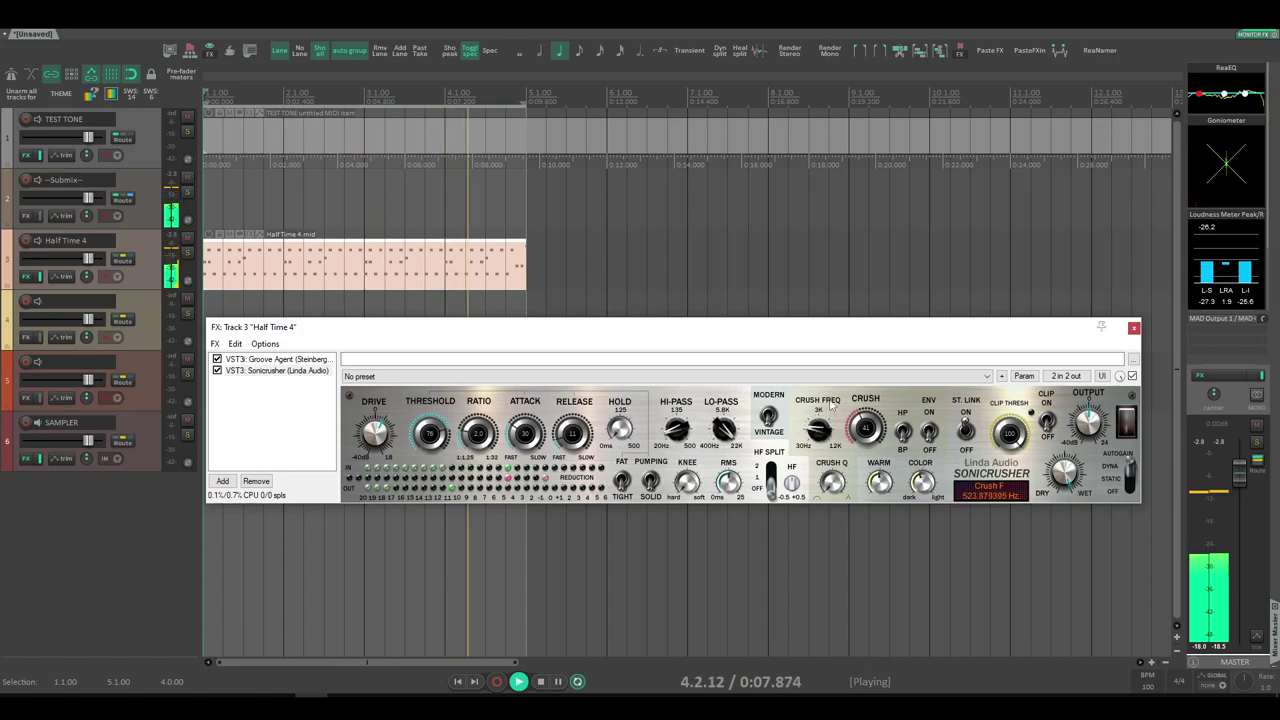
Raise the crush gain to about 50% and set the clip threshold to about 75%
{"action": "left_click_drag", "start_coordinate": [866, 430], "coordinate": [867, 410]}
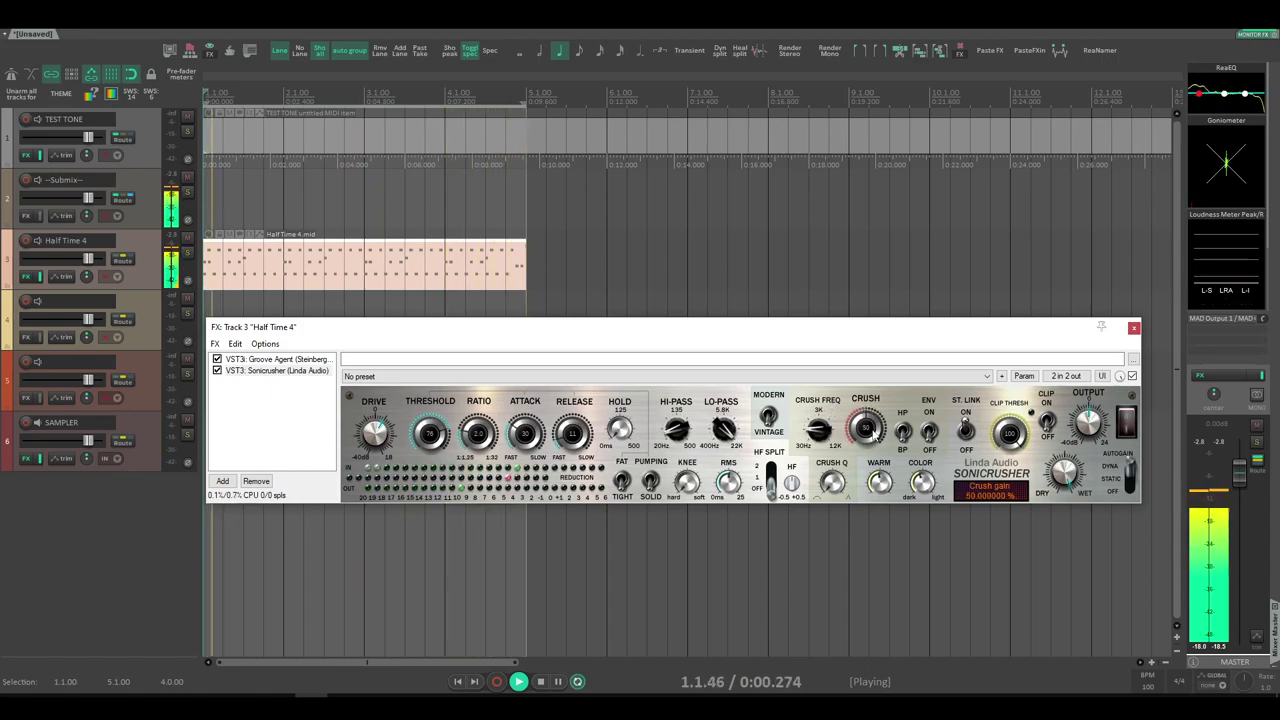
{"action": "mouse_move", "coordinate": [1010, 433]}
{"action": "left_mouse_down"}
{"action": "mouse_move", "coordinate": [1006, 470]}
{"action": "mouse_move", "coordinate": [1015, 432]}
{"action": "left_mouse_up"}
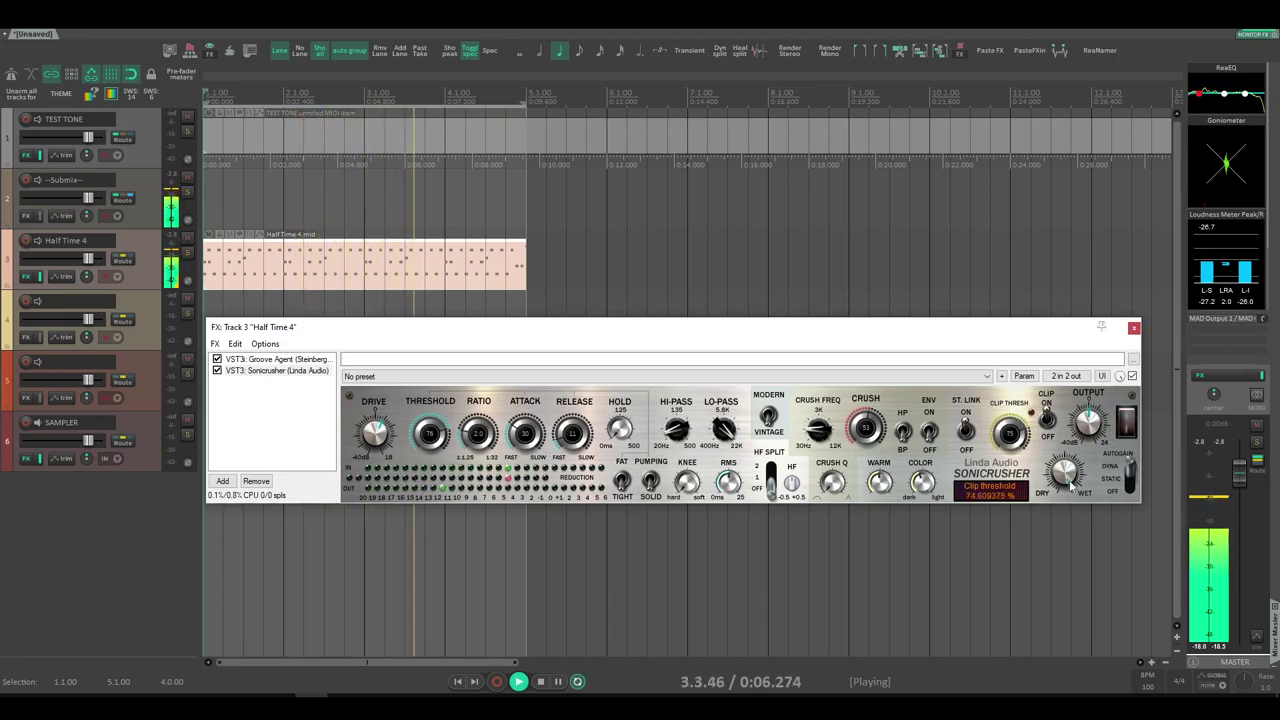
Try auto gain Off, set it to Static, and compare the drum level with the plug-in bypassed and enabled
{"action": "left_click_drag", "start_coordinate": [1132, 474], "coordinate": [1130, 498]}
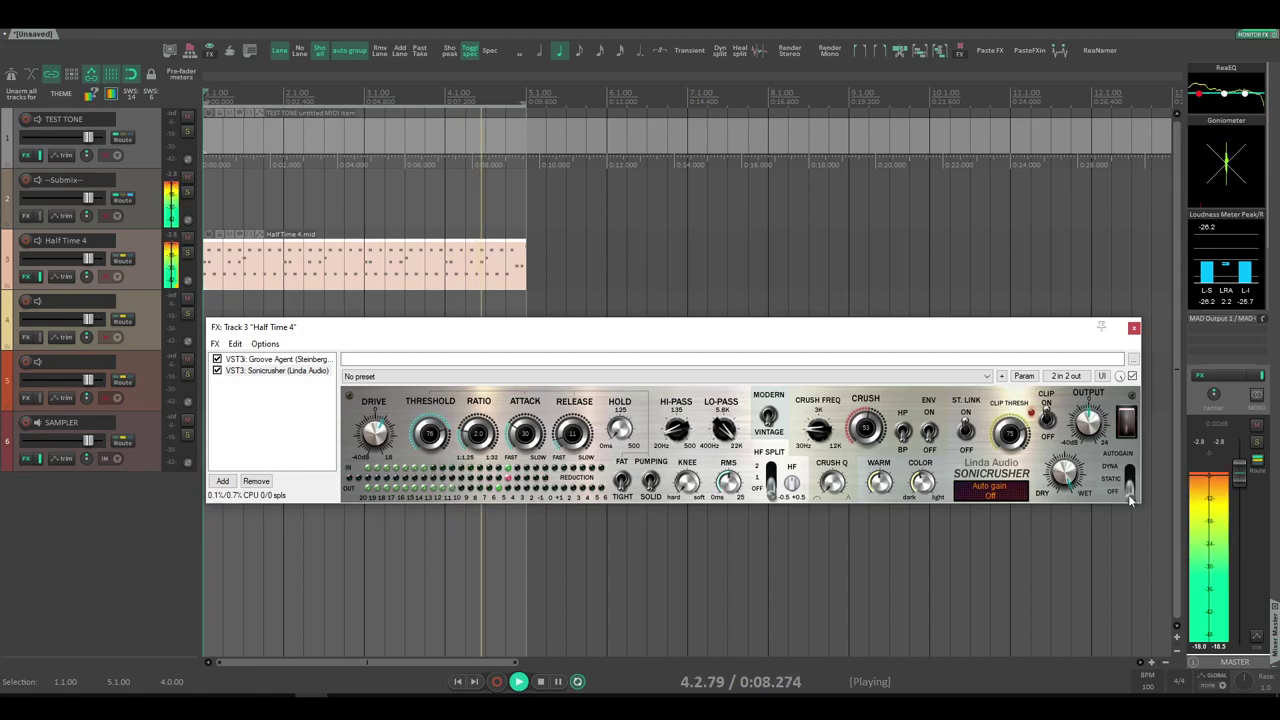
{"action": "left_click_drag", "start_coordinate": [1065, 332], "coordinate": [1048, 319]}
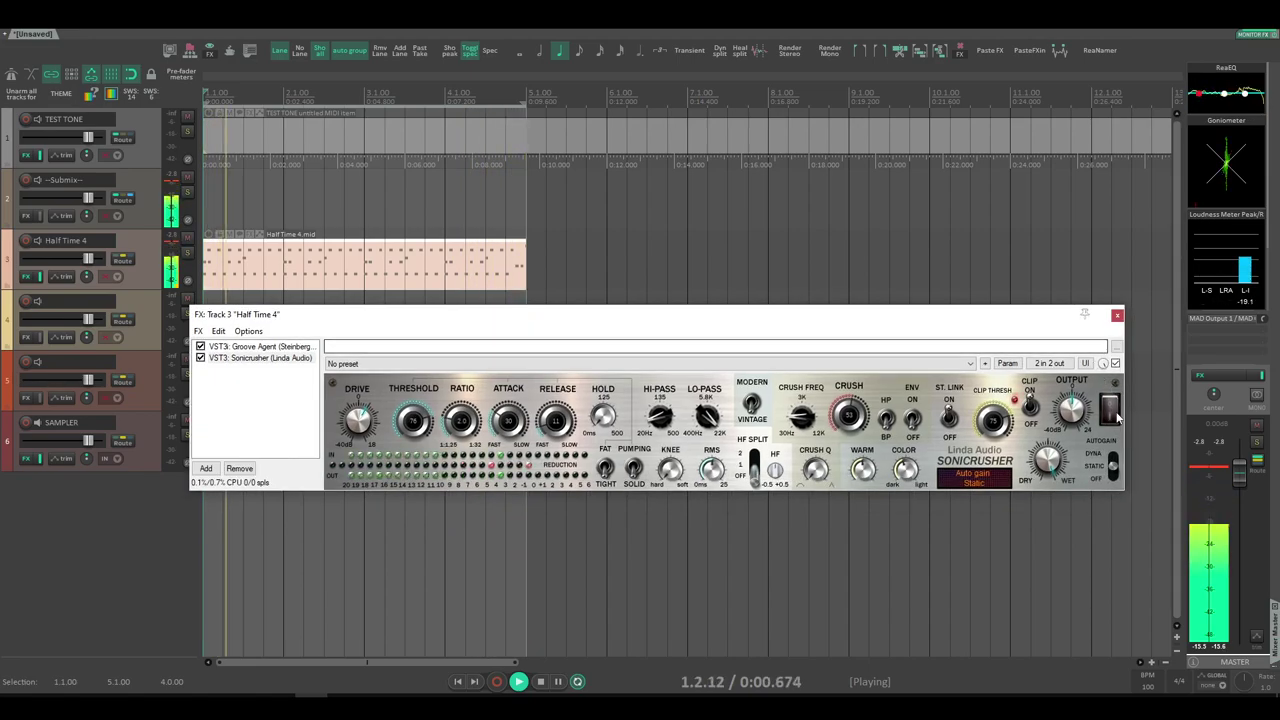
{"action": "left_click", "coordinate": [1108, 420]}
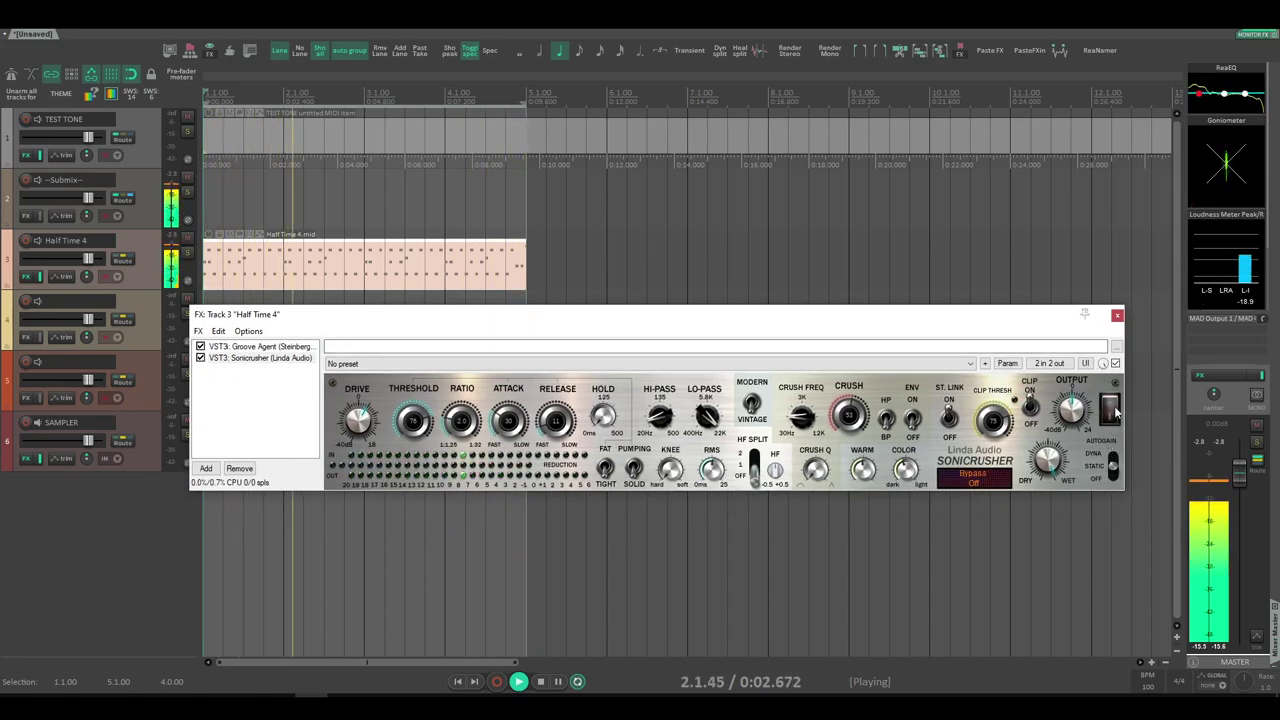
{"action": "left_click", "coordinate": [1108, 412]}
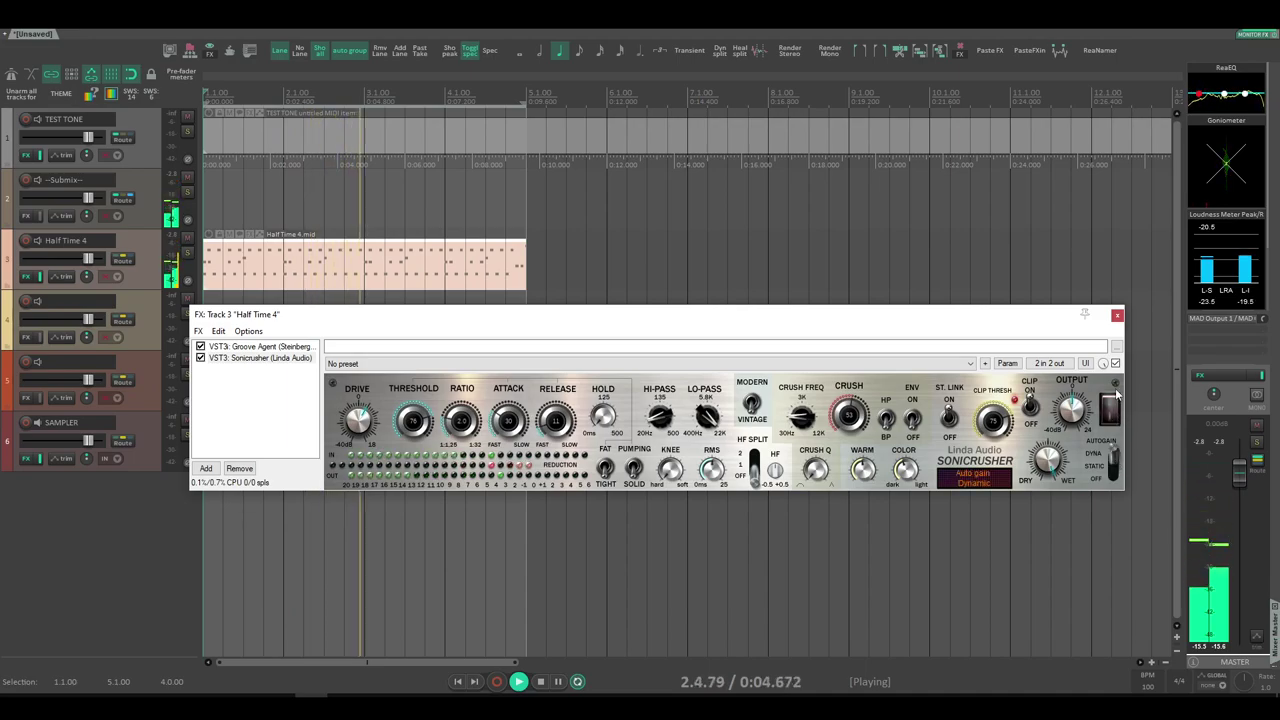
With auto gain on Dynamic, compare the drums bypassed and enabled, and shift the plug-in window slightly
{"action": "left_click", "coordinate": [1109, 410]}
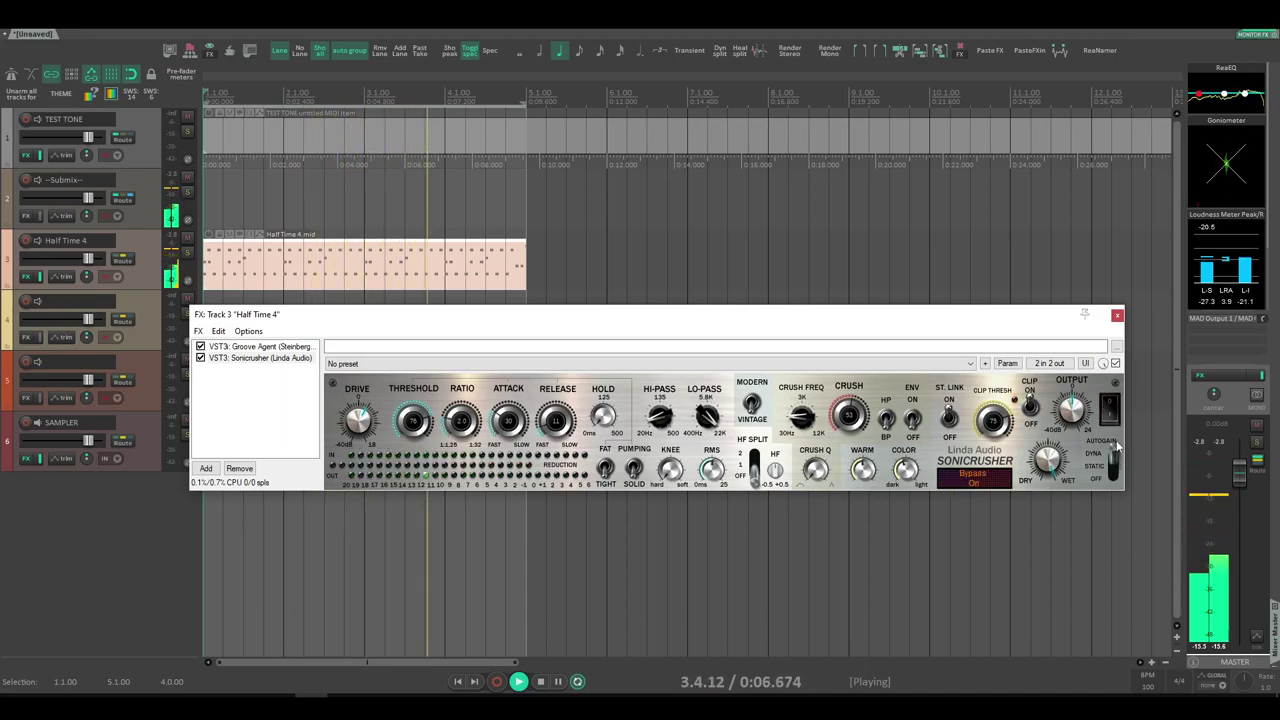
{"action": "left_click", "coordinate": [1108, 410]}
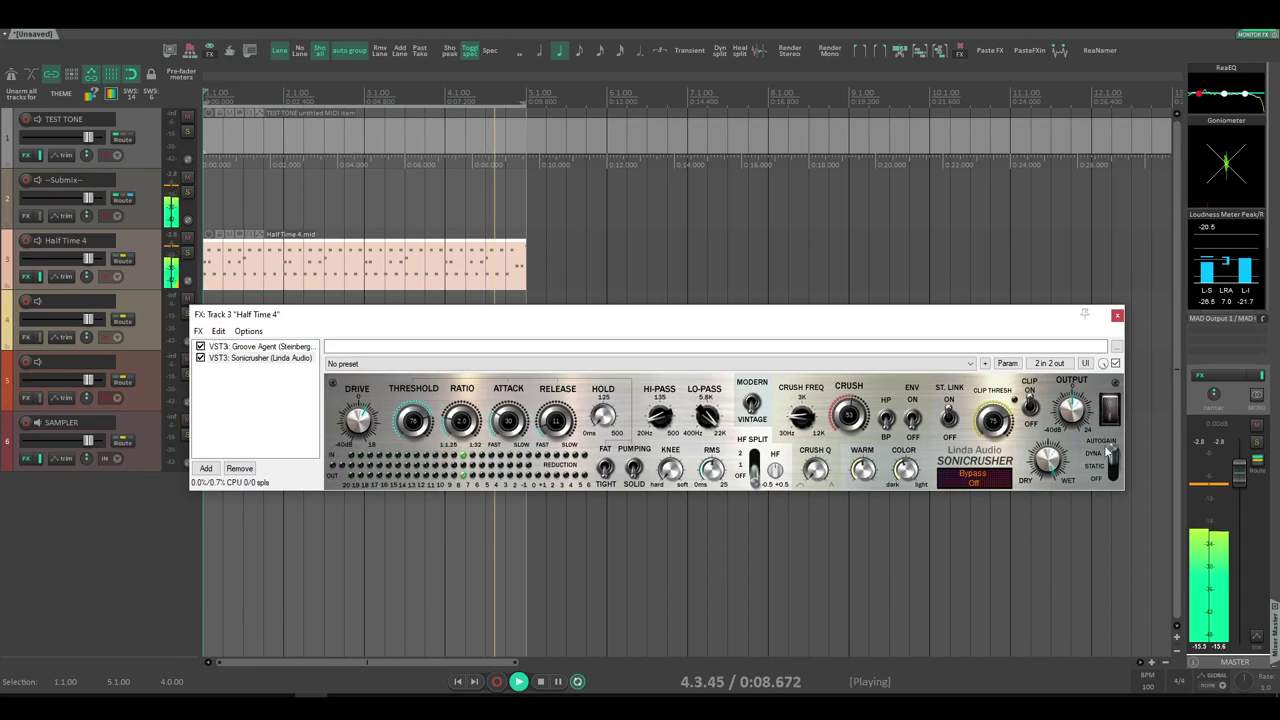
{"action": "left_click_drag", "start_coordinate": [878, 321], "coordinate": [886, 320]}
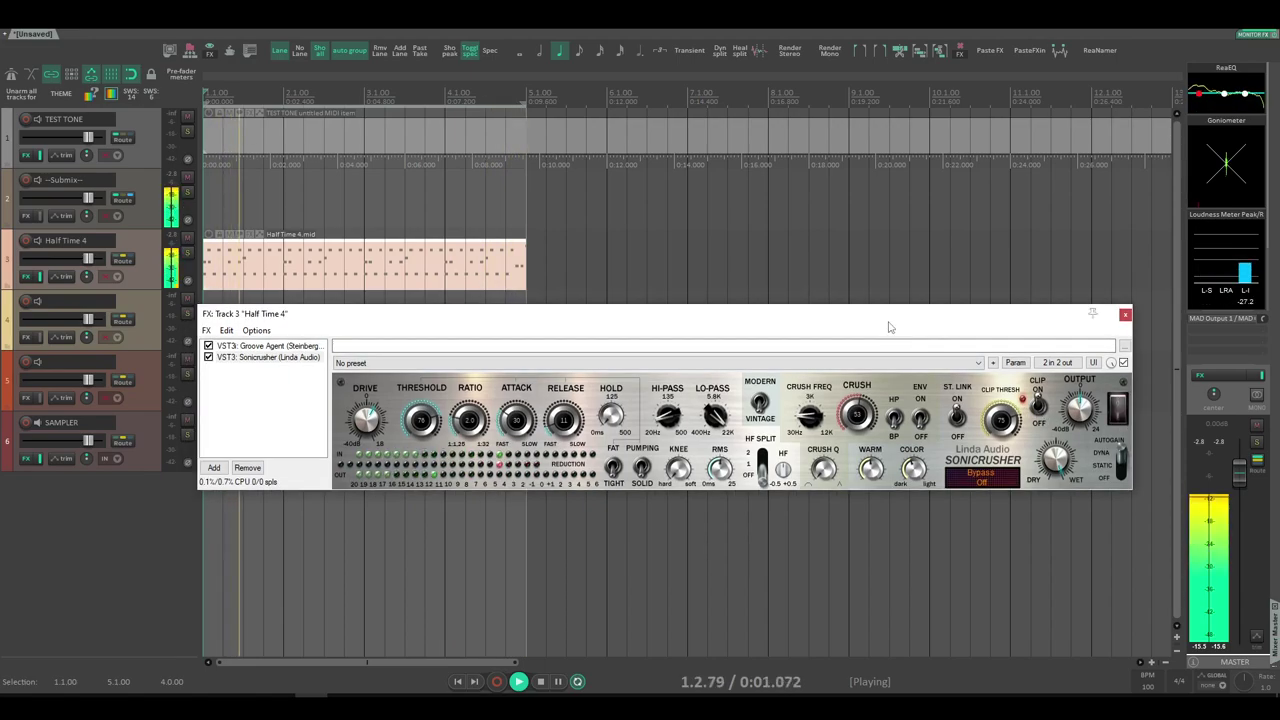